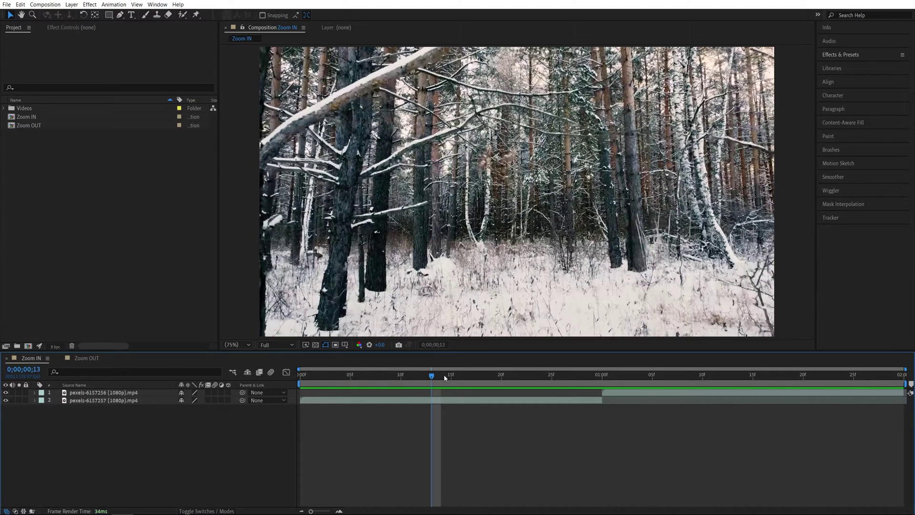
- Add a new adjustment layer above the two video clips in the Zoom IN composition
left_click_drag(445, 378, 652, 377)
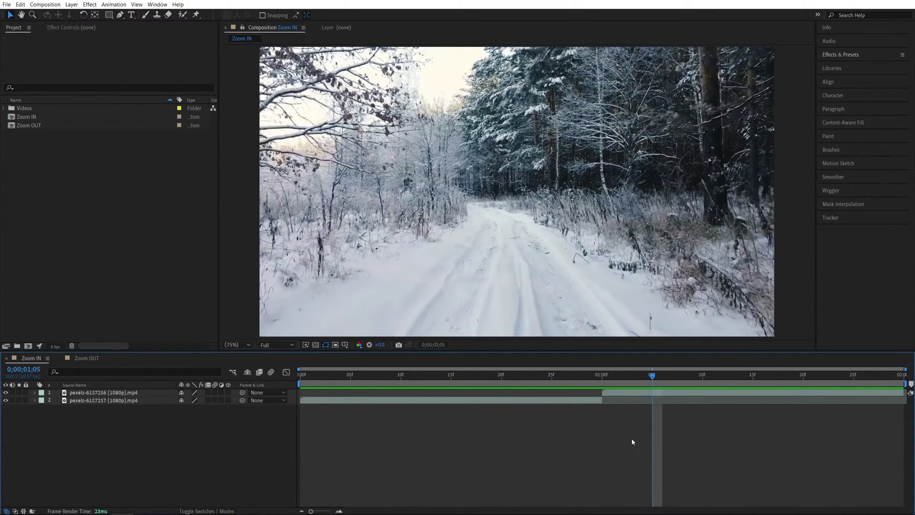
left_click(71, 5)
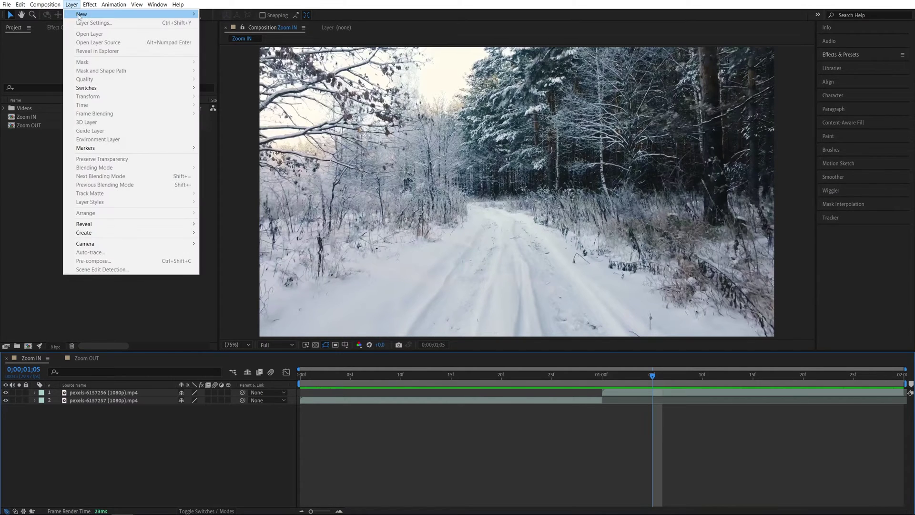
mouse_move(83, 14)
left_click(231, 66)
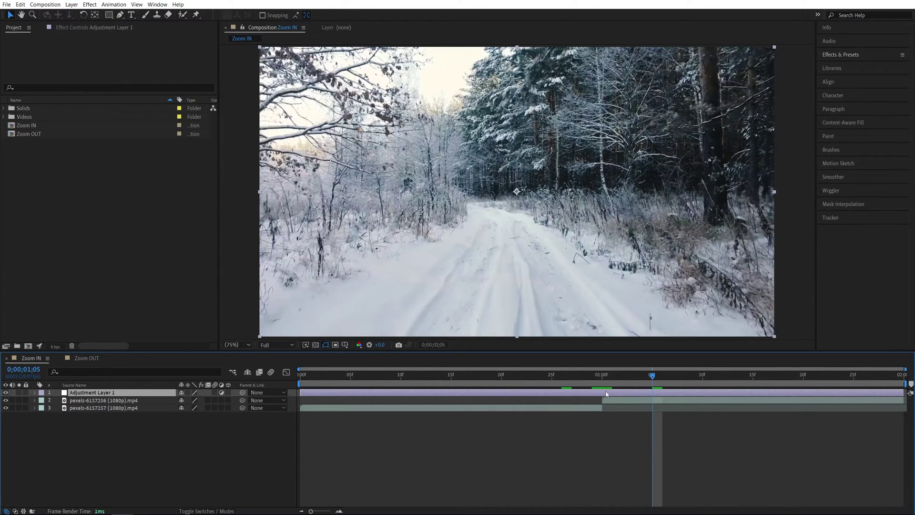
- Find the Distort effect Transform and apply it to the adjustment layer
left_click(840, 54)
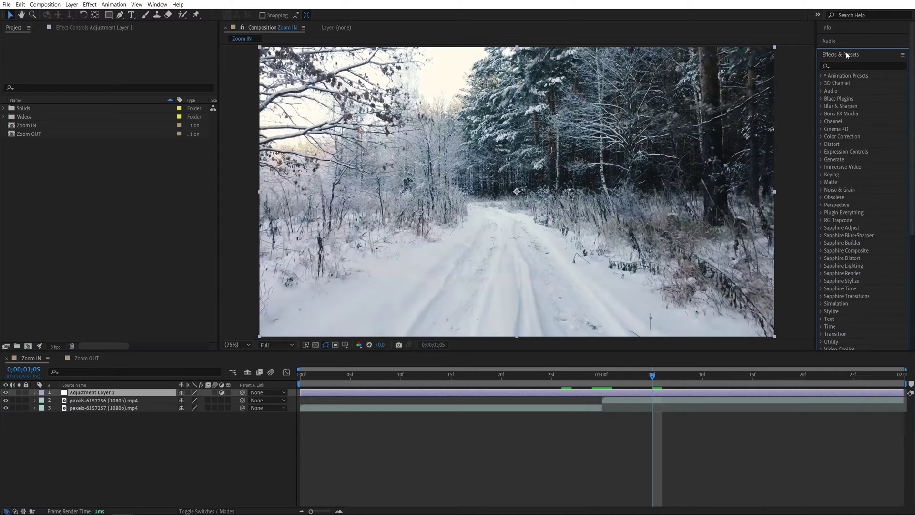
left_click(838, 65)
type("transform")
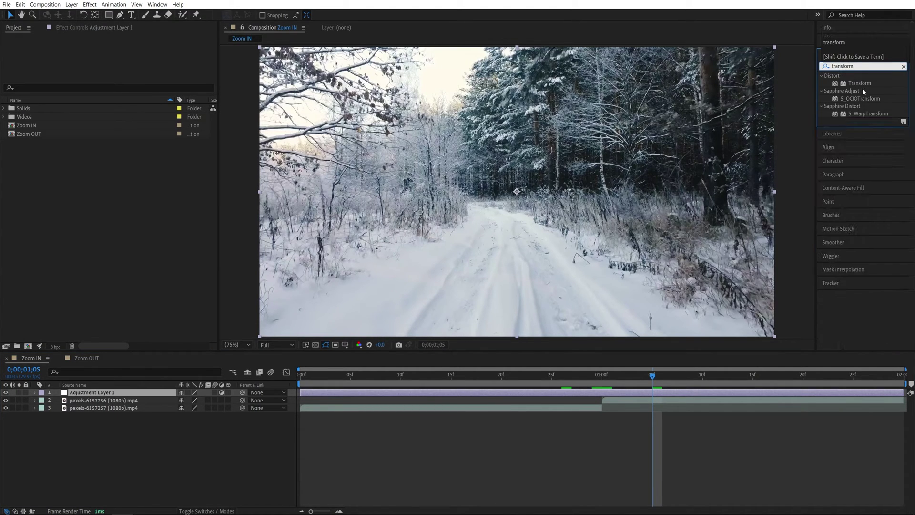
left_click_drag(861, 84, 594, 392)
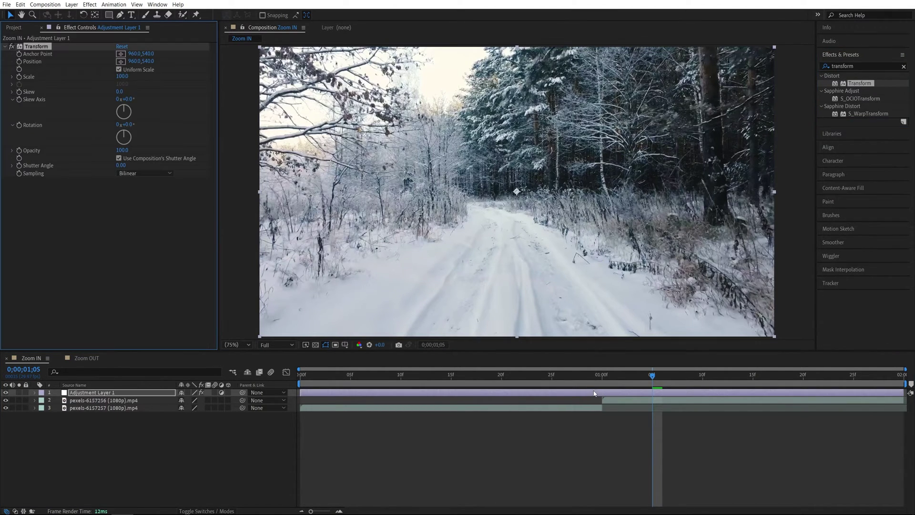
- Keyframe the Transform effect's Scale at 0;00;00;25, five frames before the cut, and set Scale to 300 at the cut, 0;00;01;00
left_click_drag(654, 380, 604, 406)
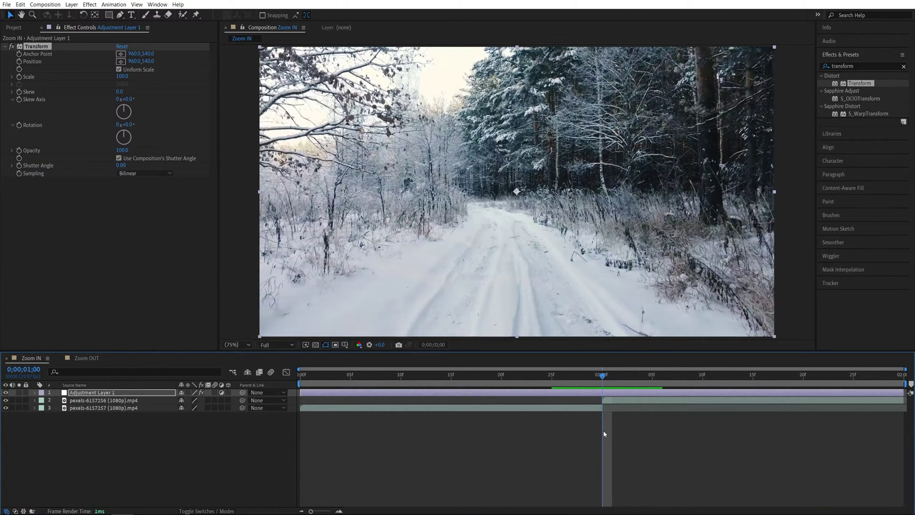
left_click_drag(602, 378, 552, 378)
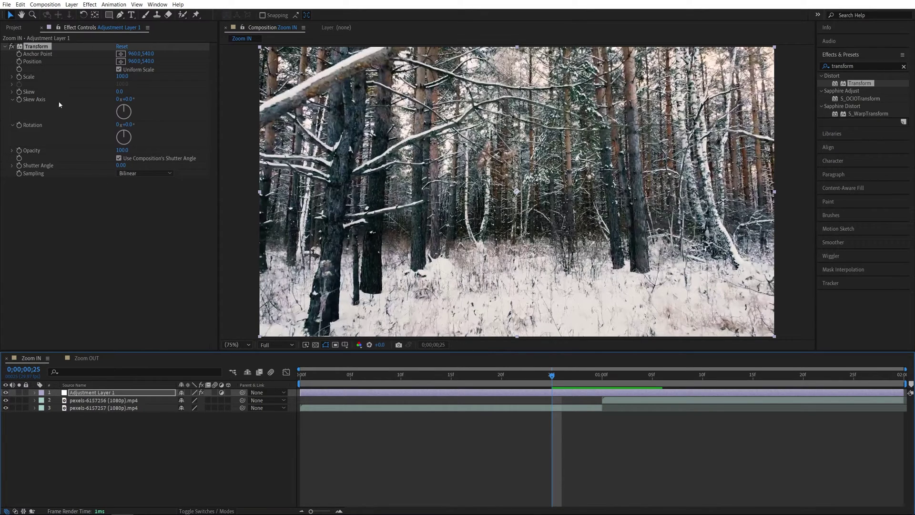
left_click(20, 77)
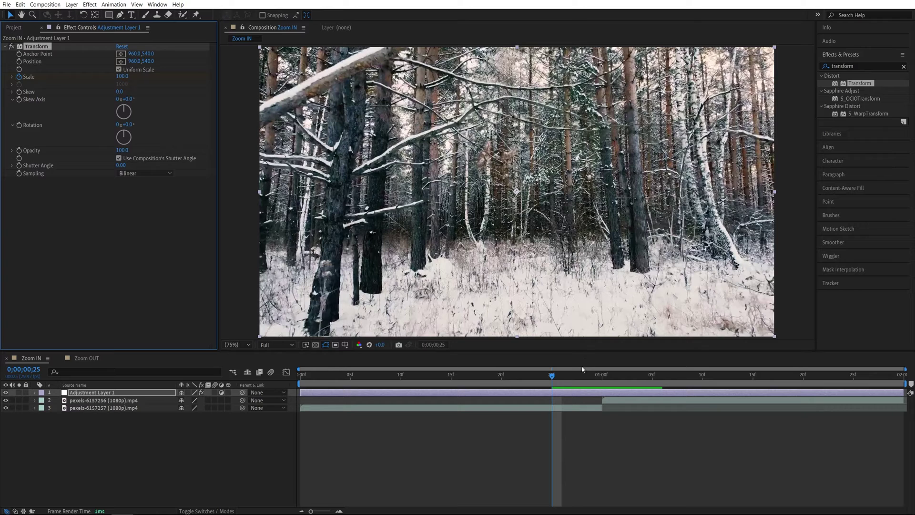
left_click_drag(582, 370, 602, 376)
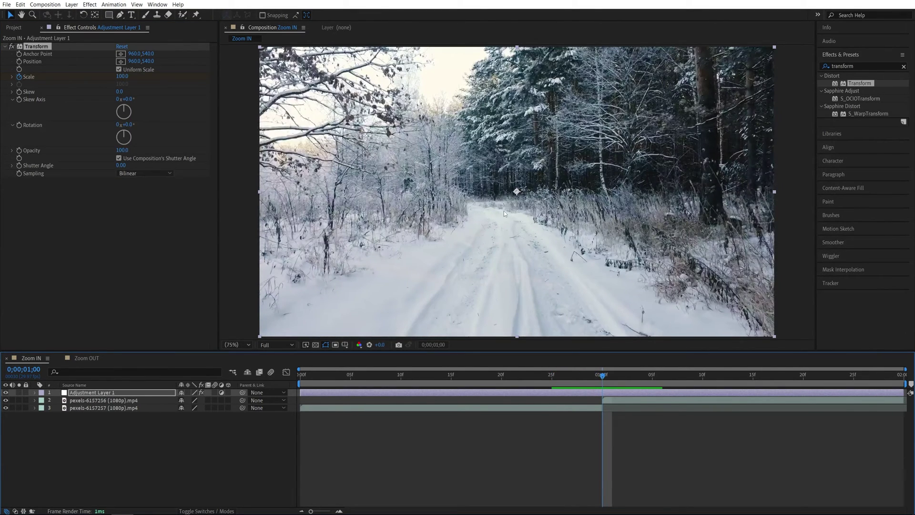
left_click(123, 76)
type("300")
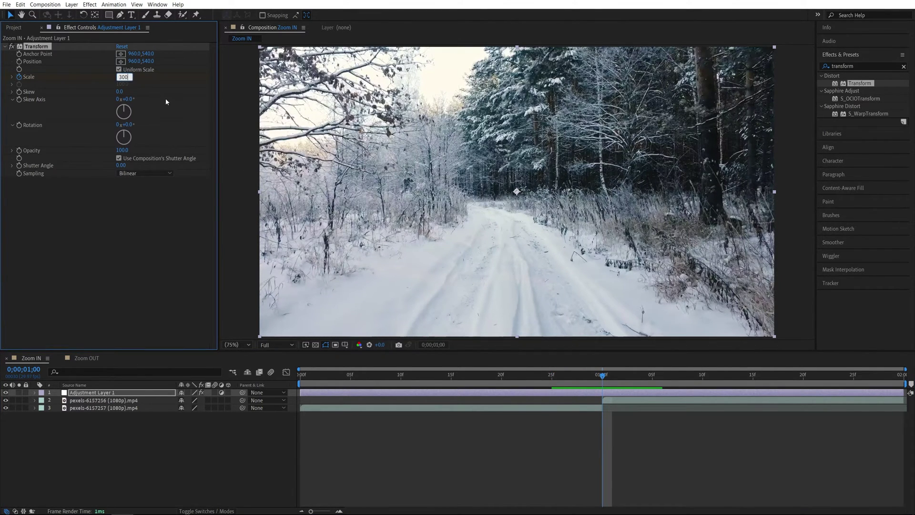
key("Return")
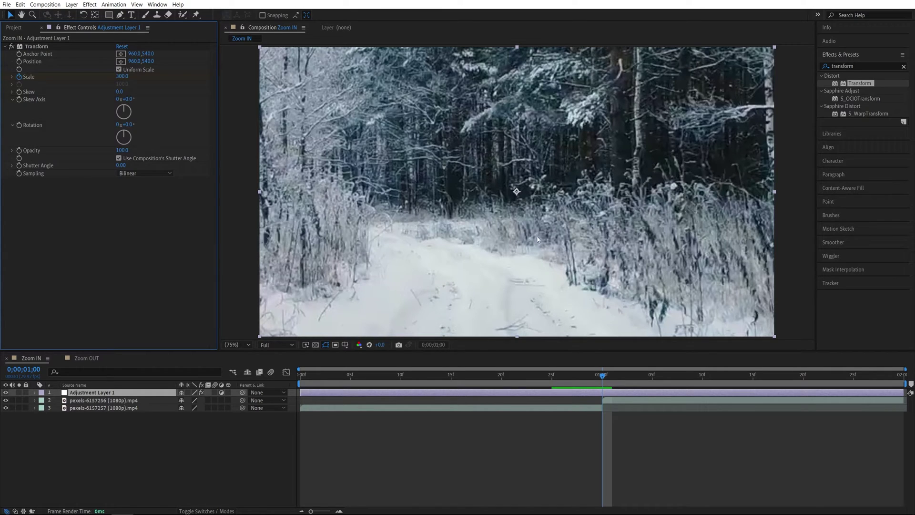
- Trim the adjustment layer to its two Scale keyframes by moving its start to 0;00;00;25, splitting it at 0;00;01;00 and deleting the remainder
key("u")
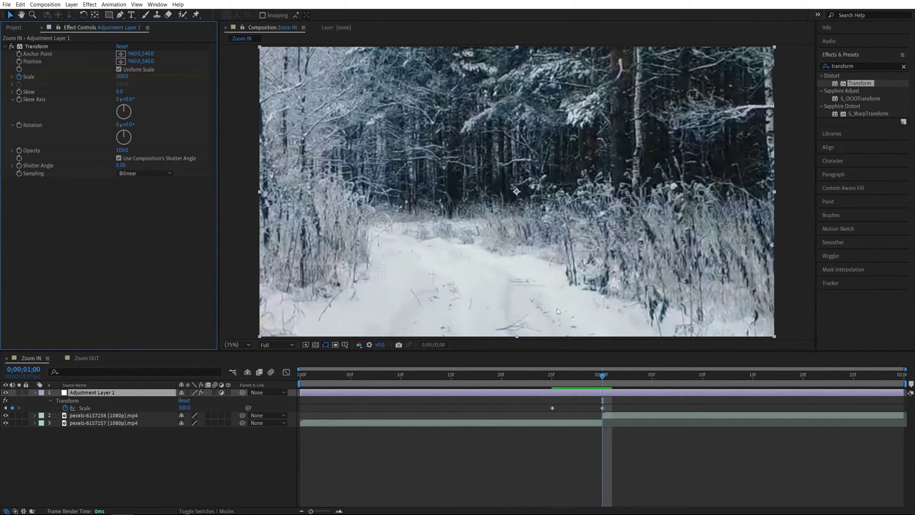
left_click_drag(301, 393, 550, 400)
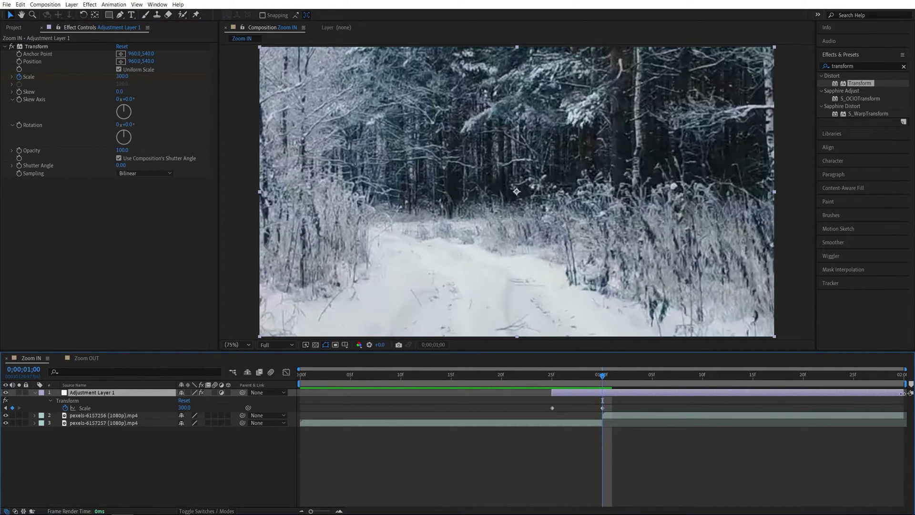
left_click_drag(903, 394, 621, 395)
key("ctrl+z")
left_click(20, 4)
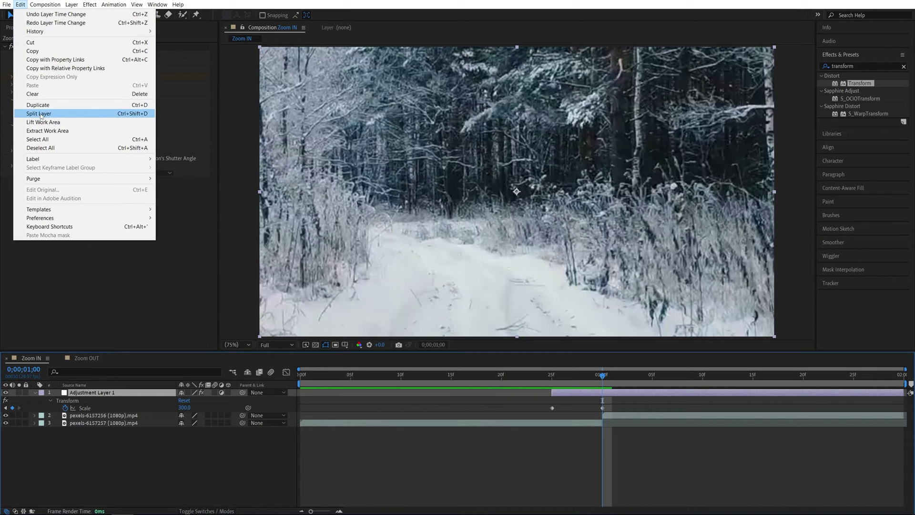
left_click(140, 115)
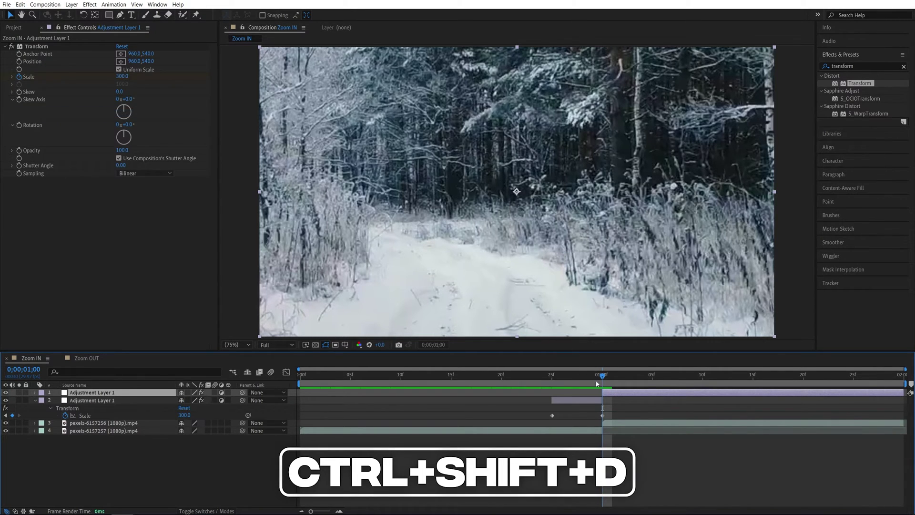
key("Delete")
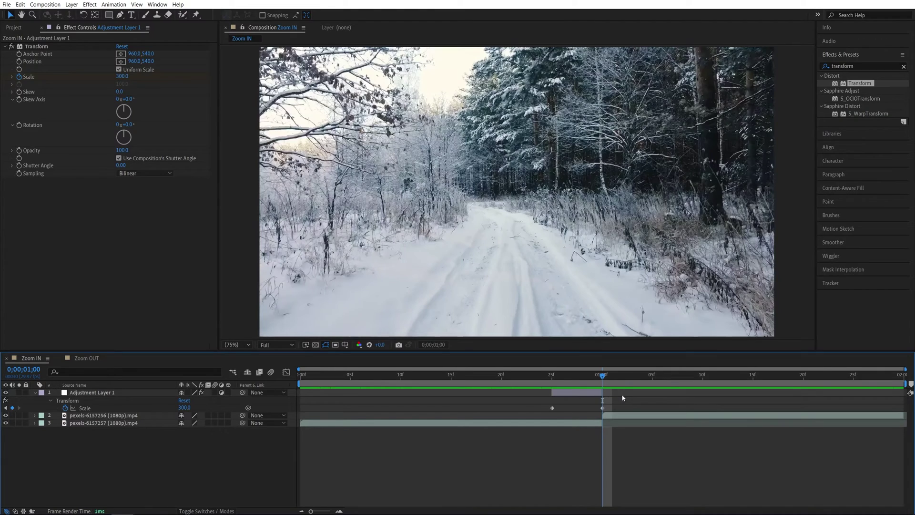
- Turn off Use Composition's Shutter Angle in the Transform effect and set its Shutter Angle to 360
left_click(584, 381)
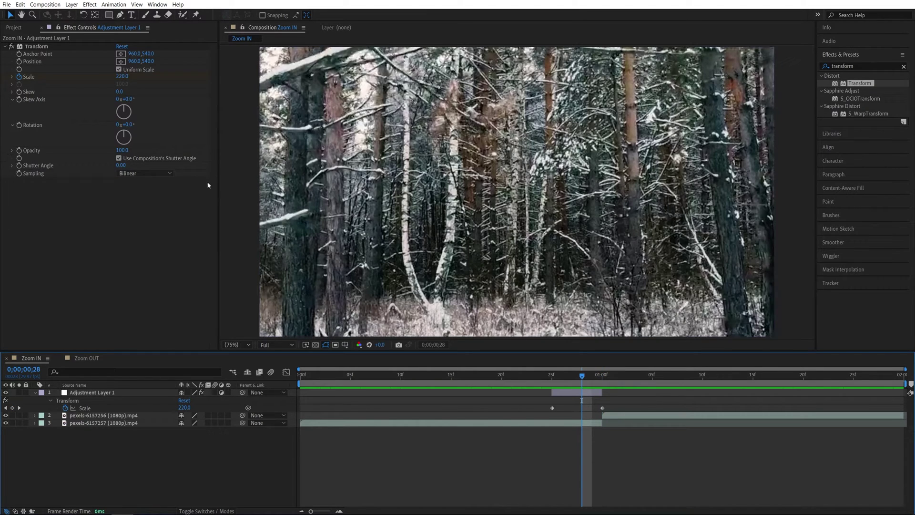
left_click(119, 159)
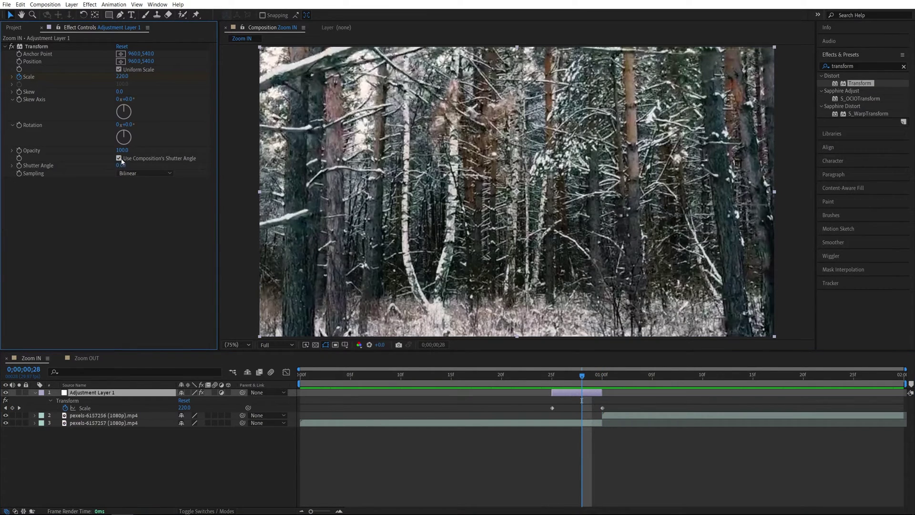
left_click(120, 165)
type("360")
key("Return")
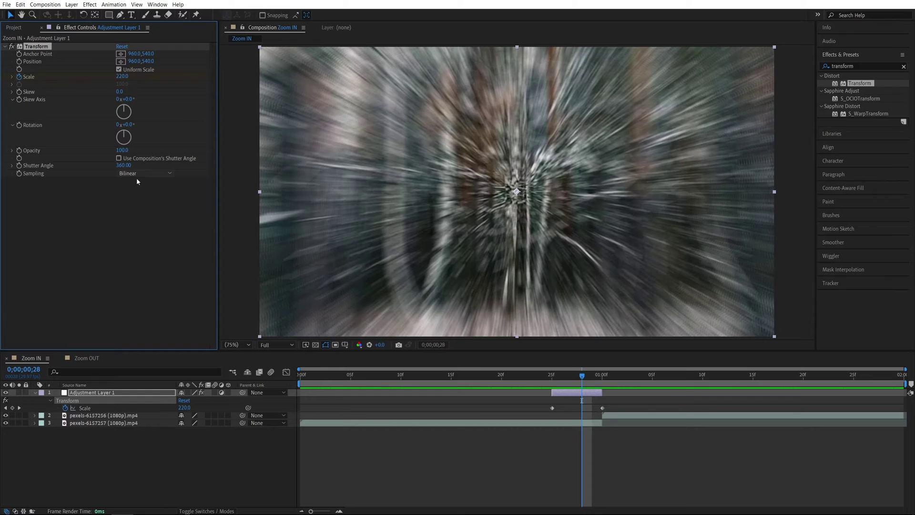
- Duplicate the trimmed adjustment layer and move the copy so it starts at the cut, 0;00;01;00
left_click(563, 394)
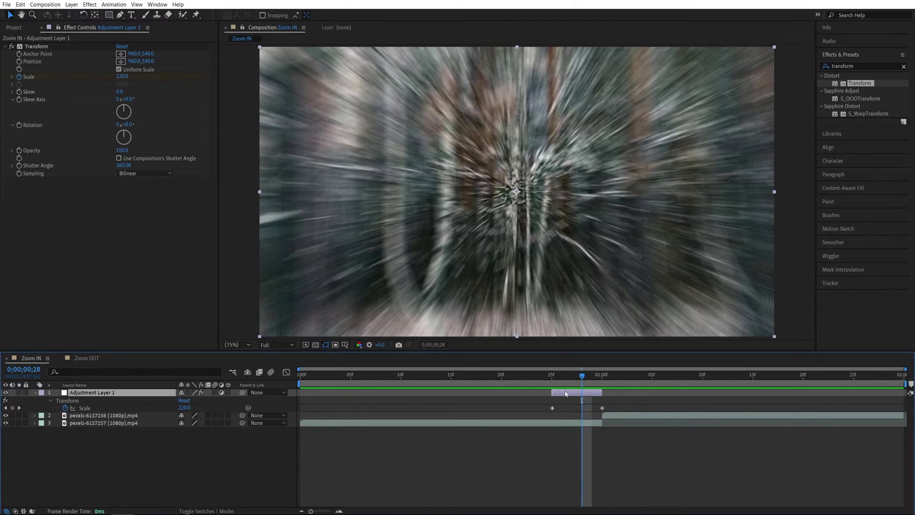
left_click(20, 5)
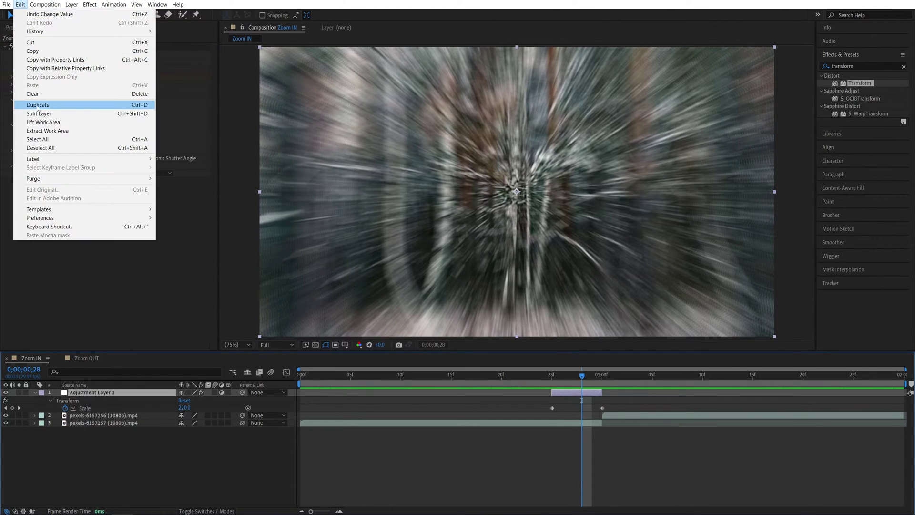
left_click(133, 106)
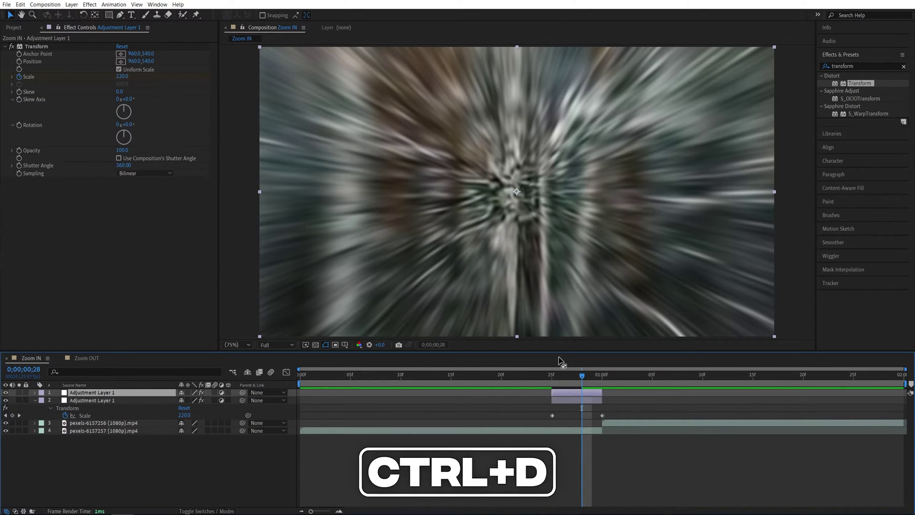
left_click_drag(559, 394, 609, 394)
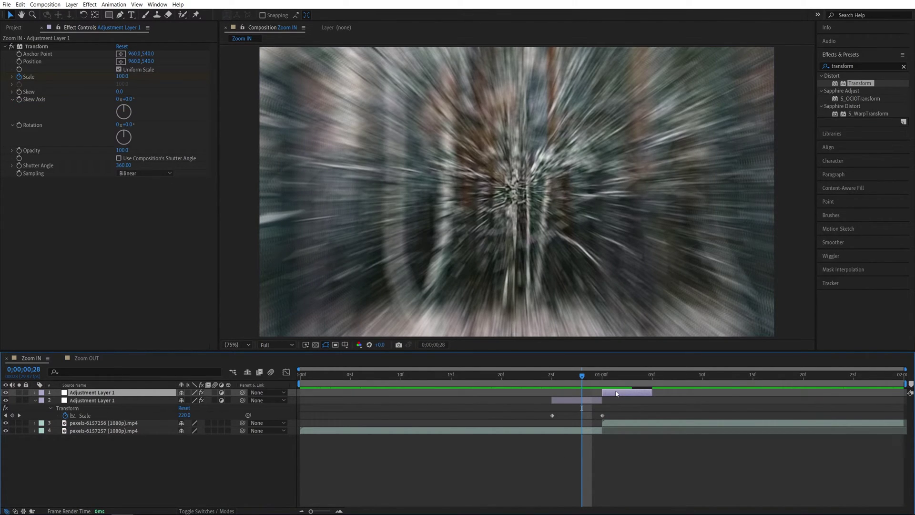
- Reveal the duplicated adjustment layer's keyframes and set its first Scale keyframe at 0;00;01;00 to 25
left_click_drag(610, 378, 623, 377)
key("u")
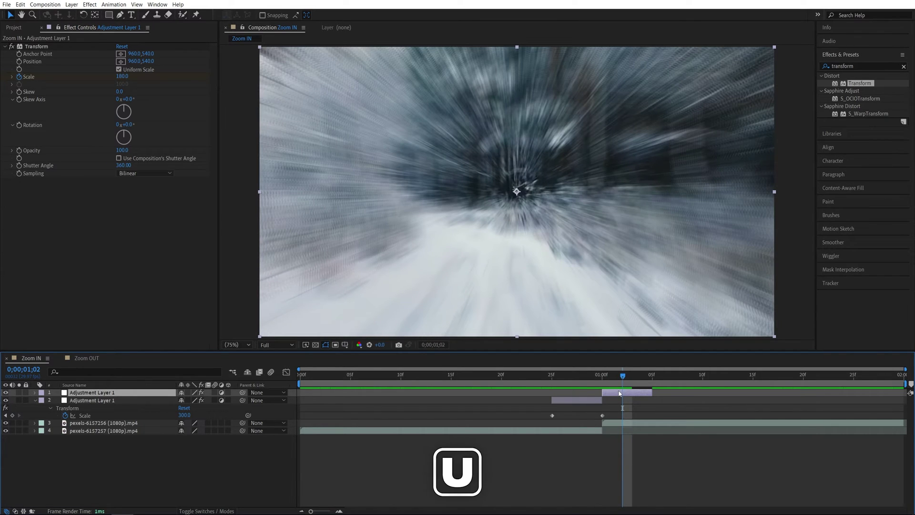
key("u")
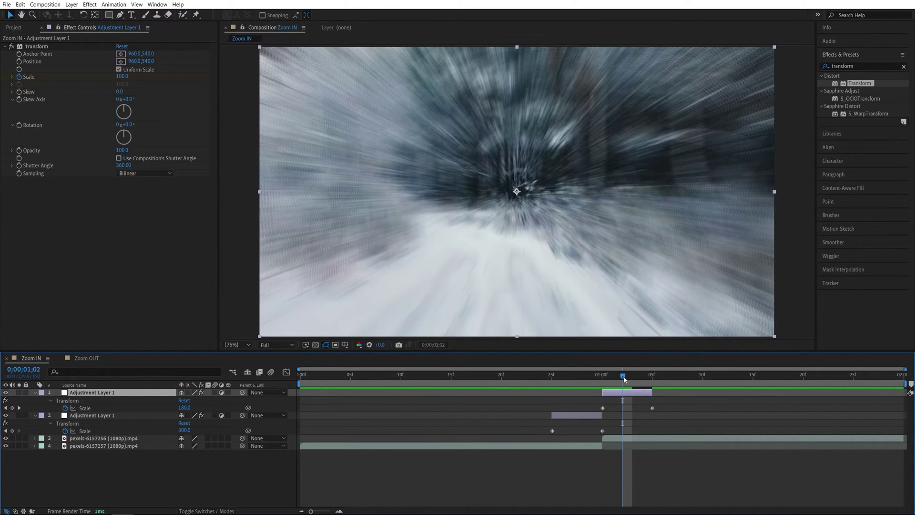
left_click(598, 381)
left_click_drag(599, 383, 609, 392)
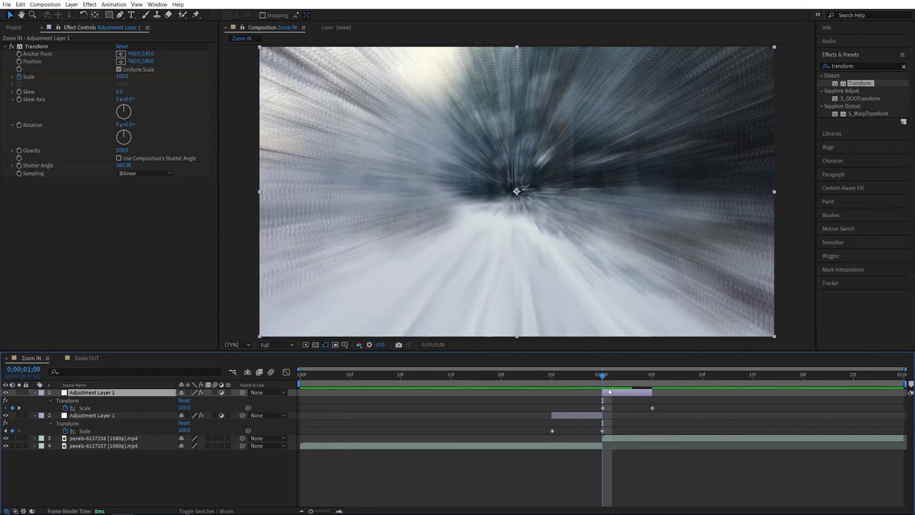
left_click(185, 408)
type("25")
key("Return")
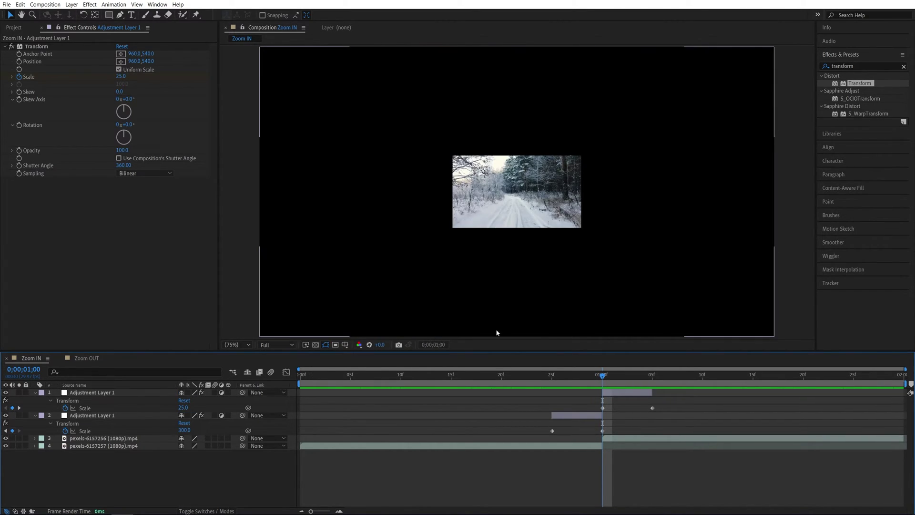
- Set the duplicated adjustment layer's last Scale keyframe at 0;00;01;05 to 100
left_click_drag(603, 377, 652, 384)
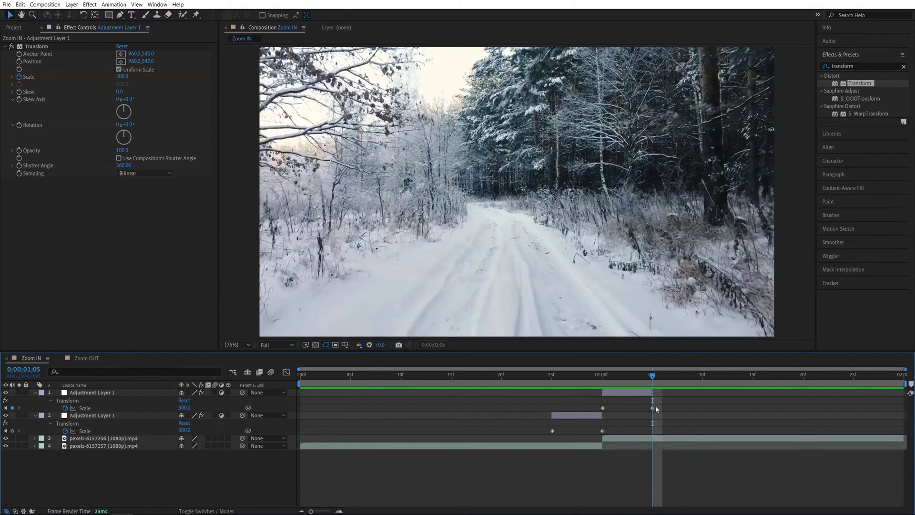
left_click(184, 408)
type("100")
key("Return")
- Apply Easy Ease to all four Scale keyframes of both adjustment layers
left_click_drag(683, 403, 525, 434)
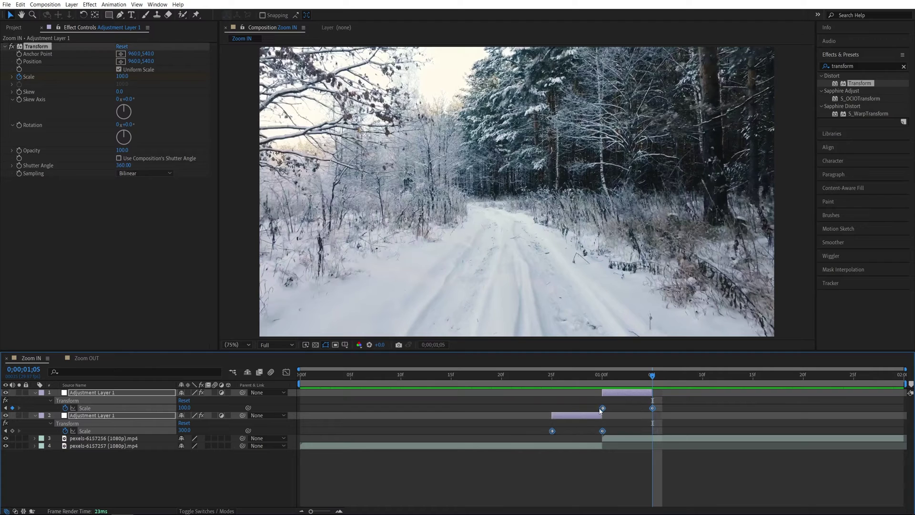
right_click(602, 408)
mouse_move(663, 402)
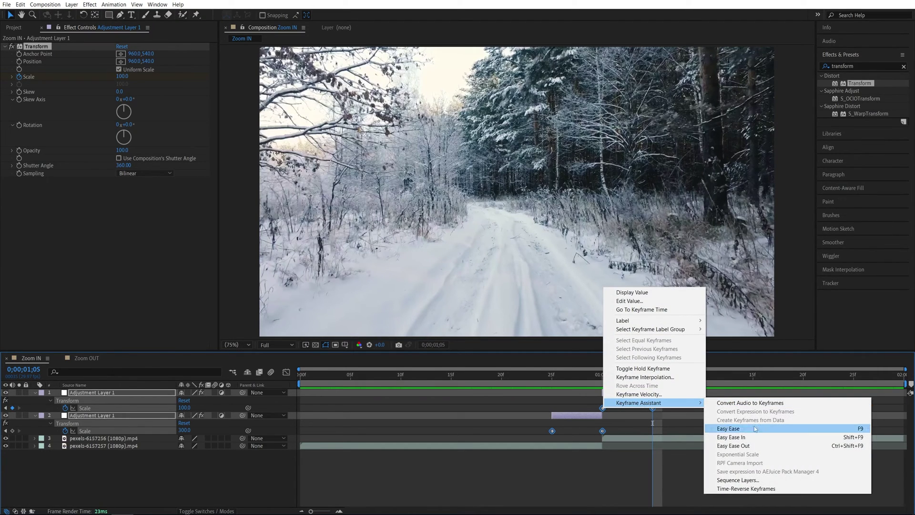
left_click(728, 429)
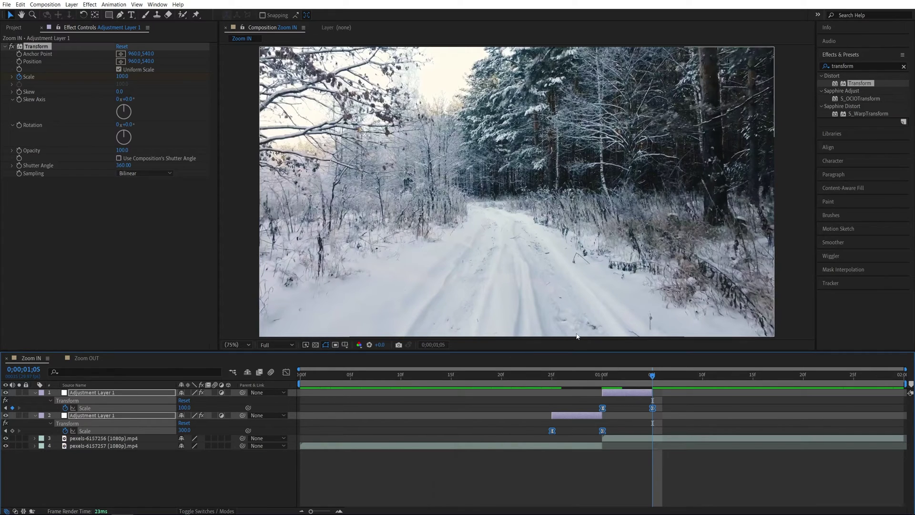
- Show the selected Scale keyframes in the Graph Editor with the Speed Graph chosen for editing
left_click(287, 373)
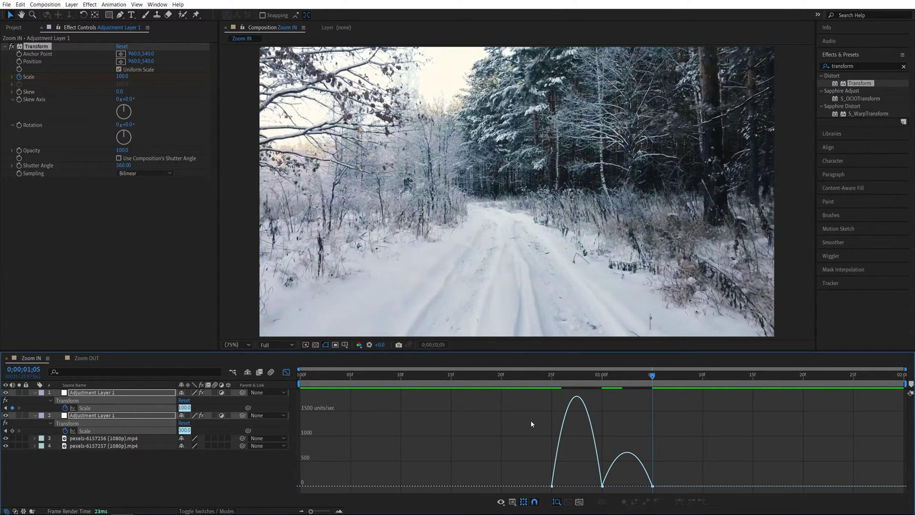
right_click(465, 424)
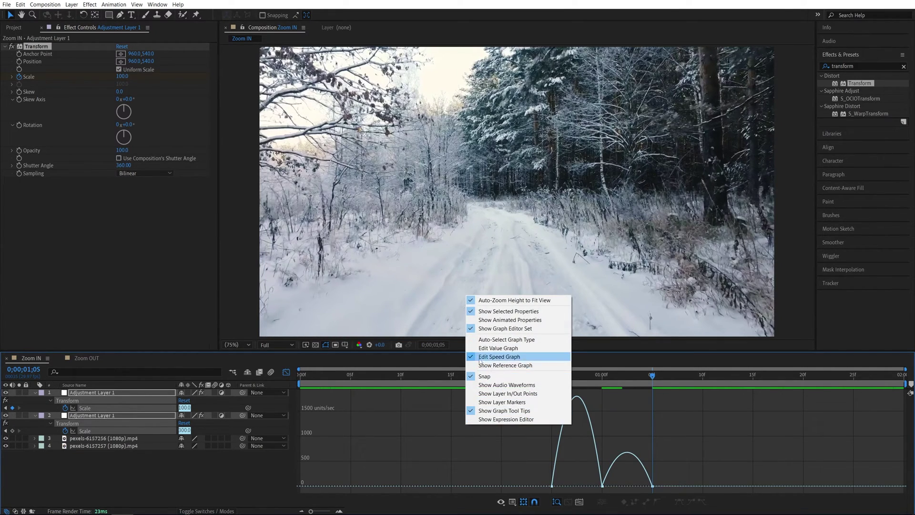
left_click(507, 357)
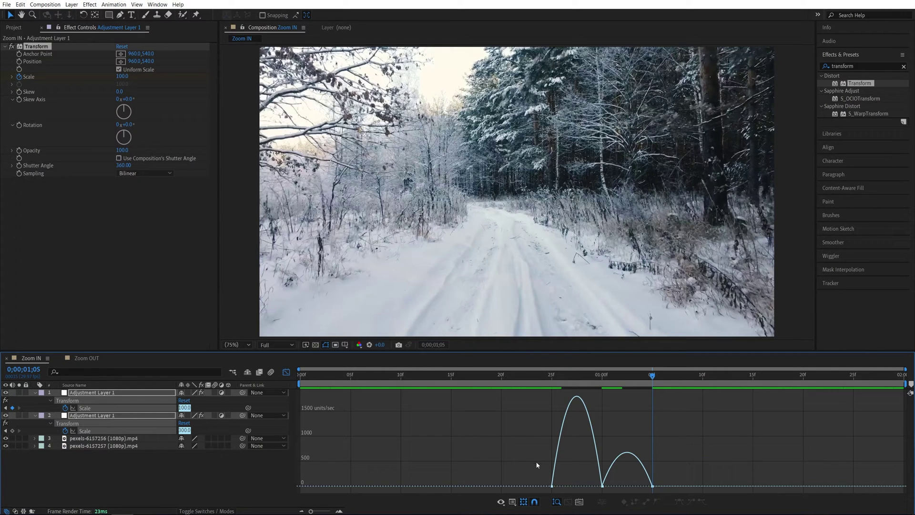
- Reshape the Scale speed curves of both adjustment layers to peak sharply at the cut at 0;00;01;00, and close the Graph Editor
left_click_drag(536, 462, 645, 486)
left_click(601, 483)
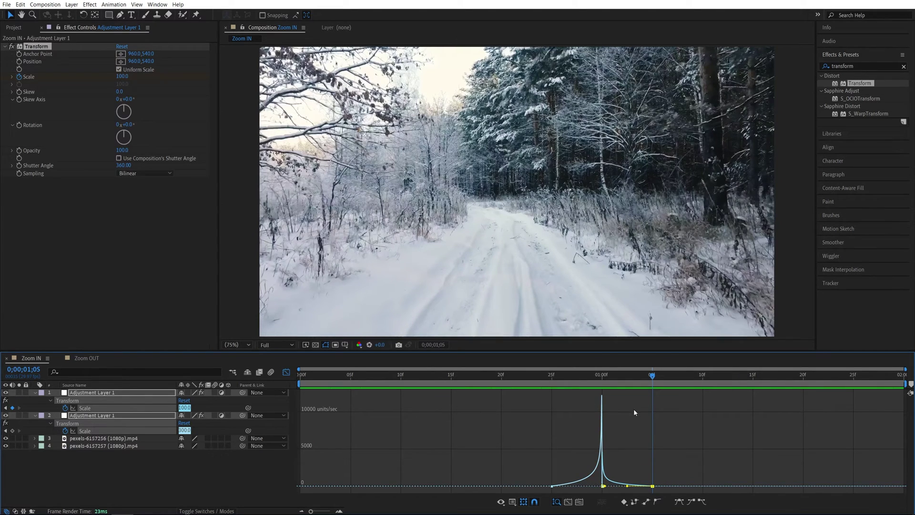
left_click(286, 373)
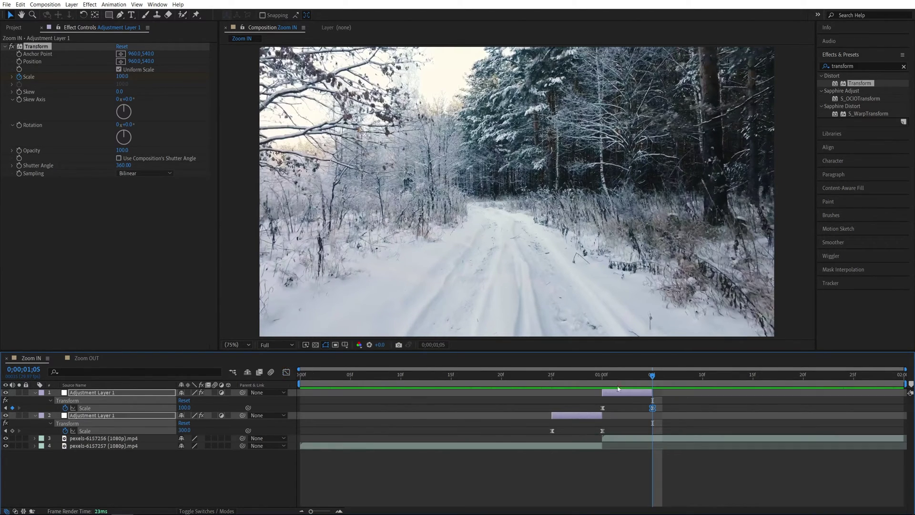
- Move the upper adjustment layer's first Scale keyframe one frame earlier and the lower adjustment layer's last Scale keyframe one frame later
left_click(612, 408)
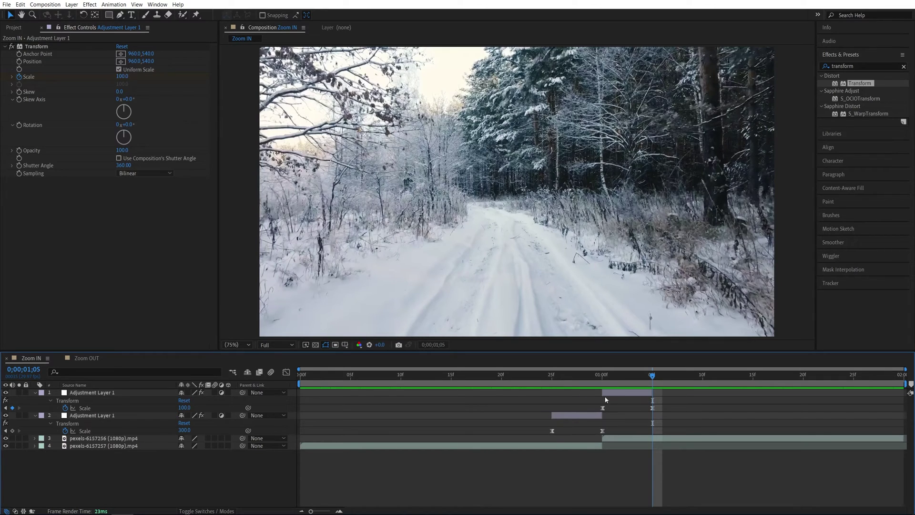
left_click_drag(602, 408, 596, 411)
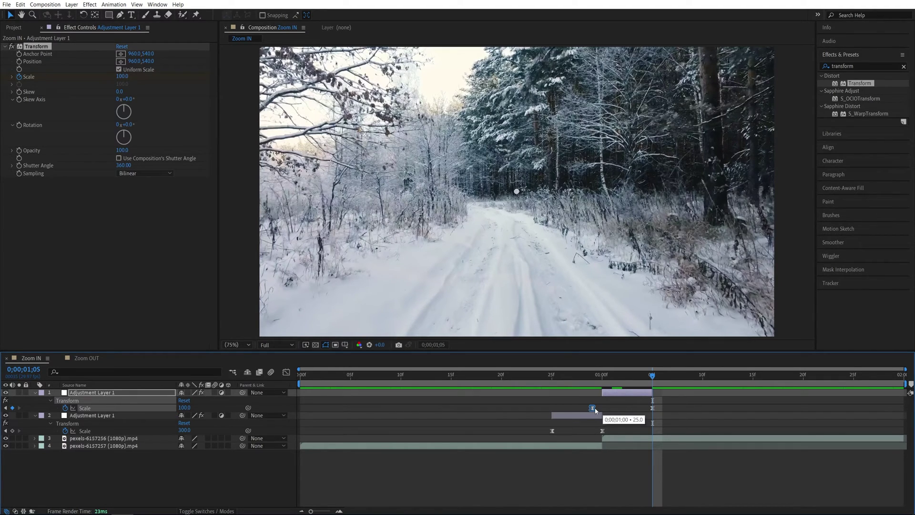
left_click(619, 414)
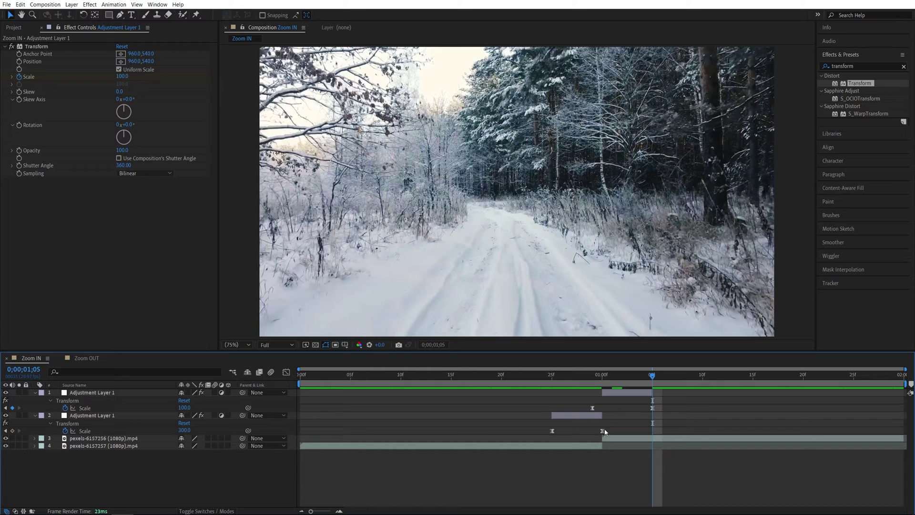
left_click_drag(603, 431, 612, 431)
- Apply the Motion Tile effect to the upper adjustment layer and place it above Transform in the effect order
left_click(603, 376)
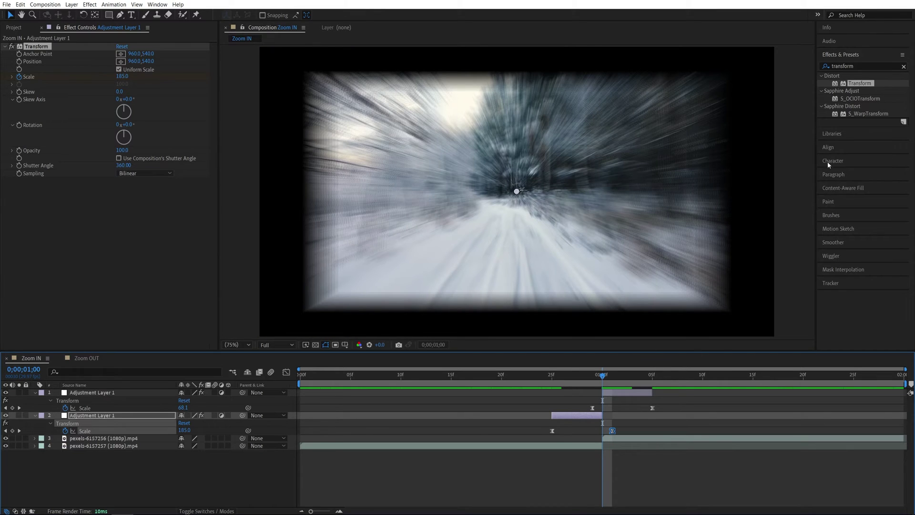
left_click(862, 66)
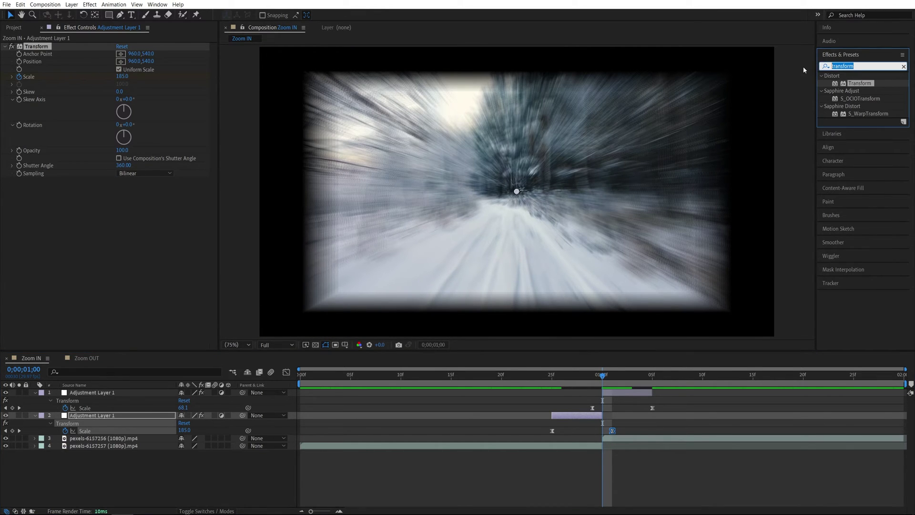
type("motion tile")
left_click_drag(854, 83, 630, 395)
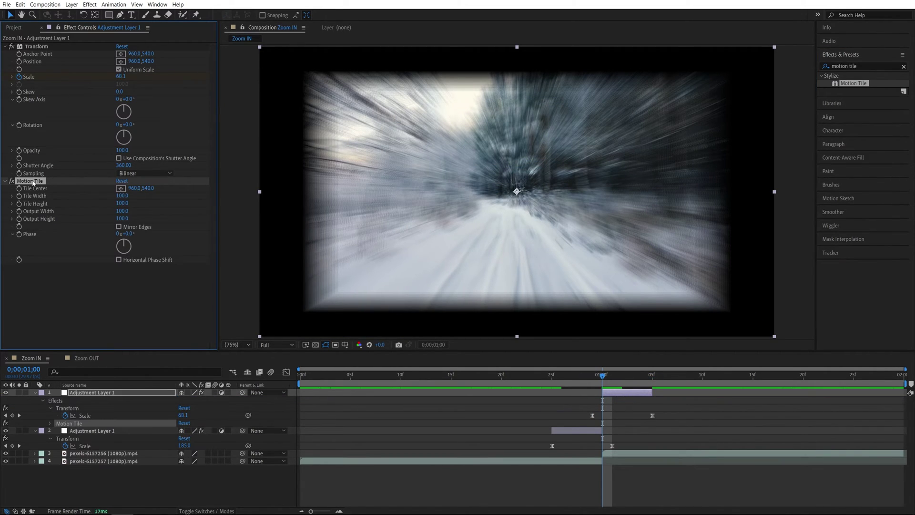
left_click_drag(32, 183, 33, 46)
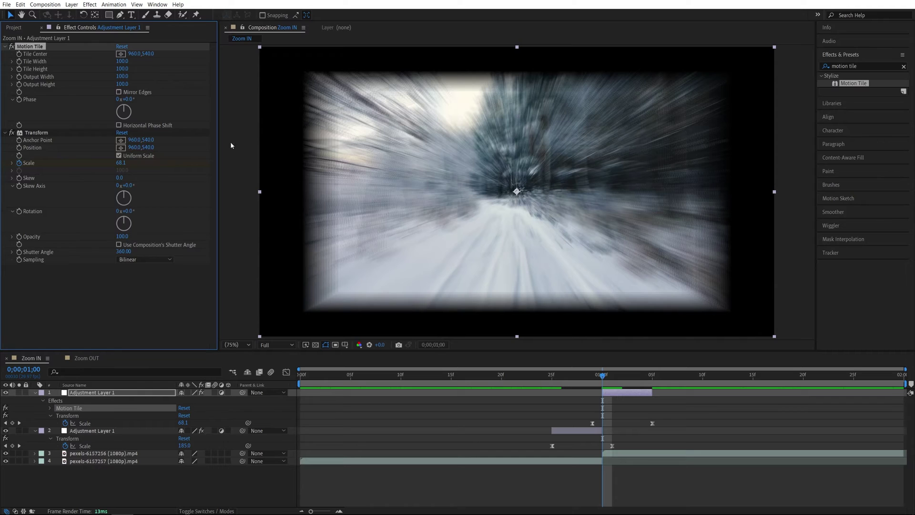
- Set Motion Tile's output width to 400 and output height to 350 with Mirror Edges enabled, and preview the transition
left_click(122, 76)
type("400")
key("Tab")
type("350")
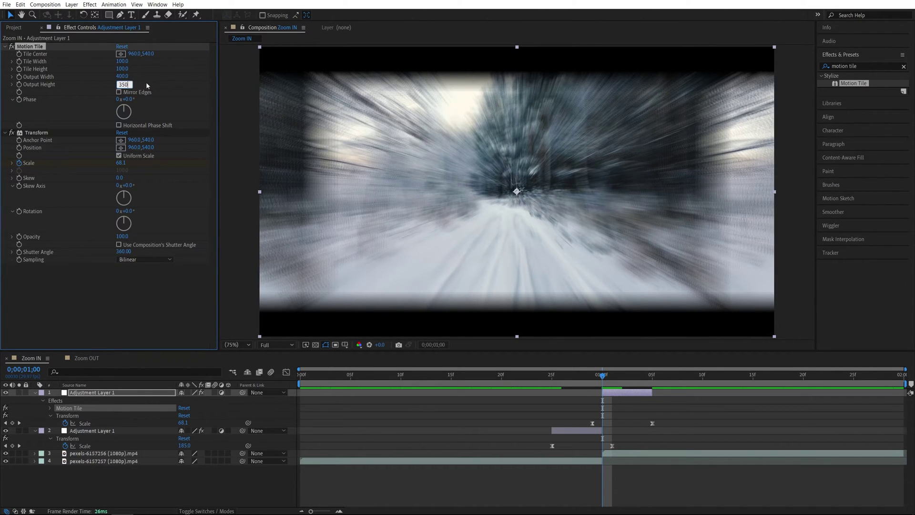
key("Return")
left_click(119, 93)
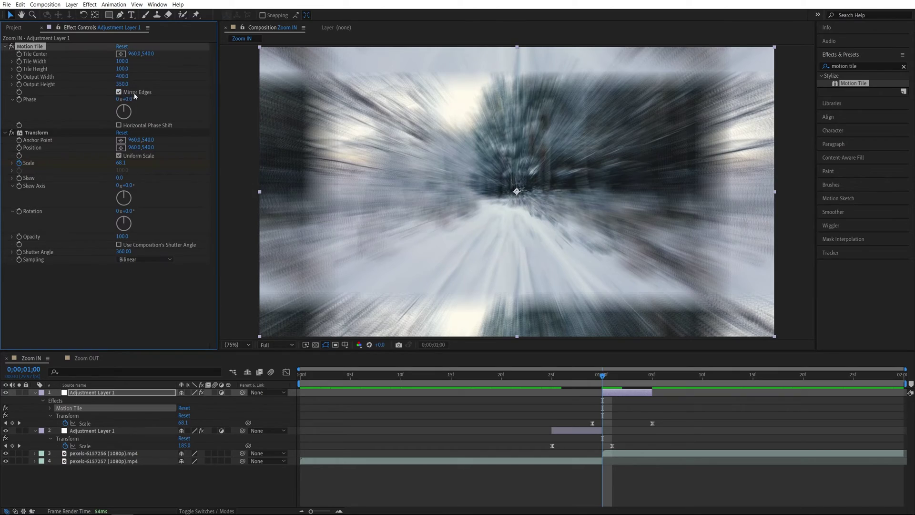
left_click_drag(602, 376, 502, 381)
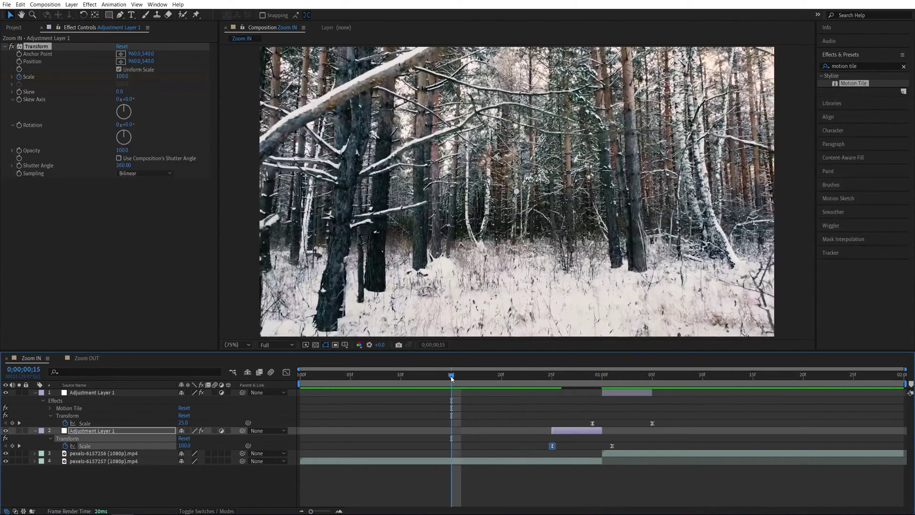
key("space")
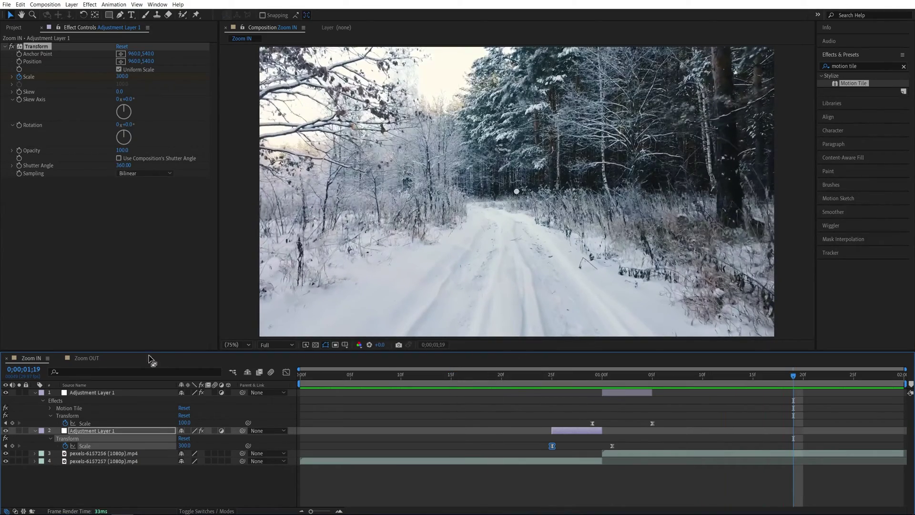
- Open the Zoom OUT composition and add a new adjustment layer above its two clips
left_click(88, 358)
left_click_drag(539, 381, 612, 379)
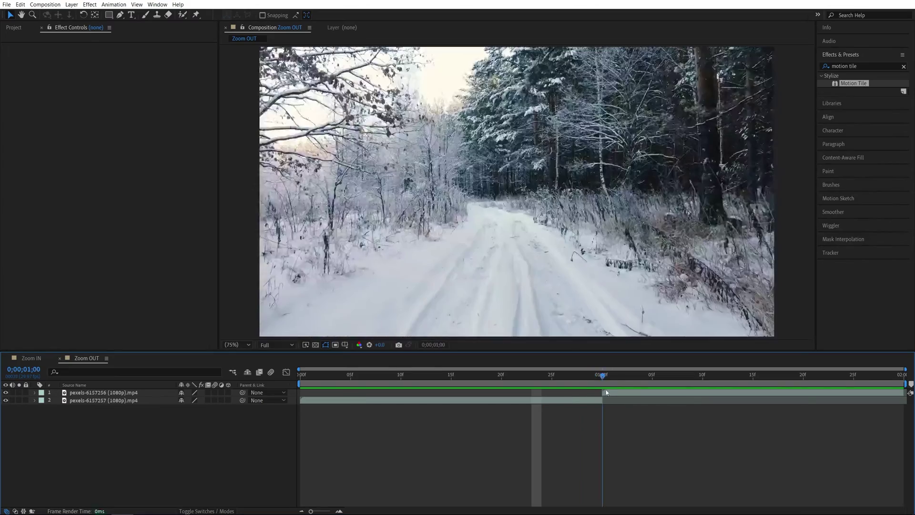
left_click(71, 4)
mouse_move(81, 12)
left_click(227, 67)
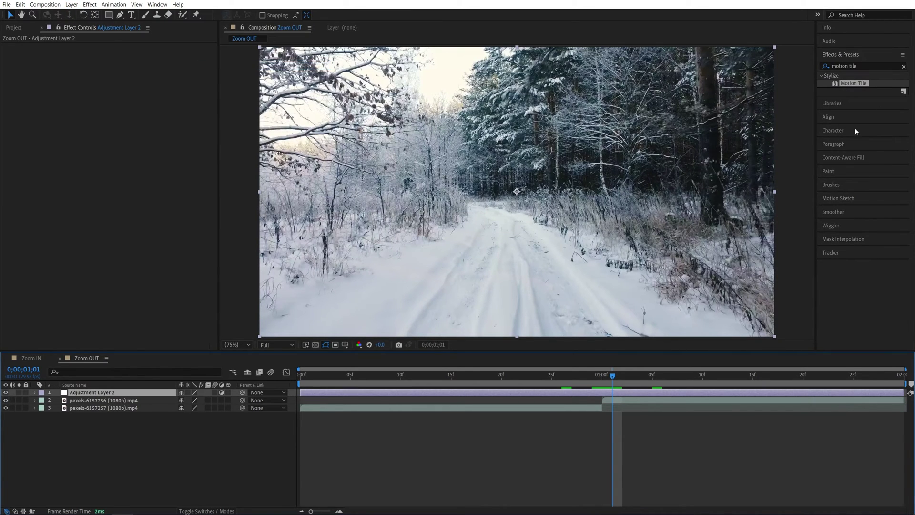
- Find the Transform effect and apply it to the Zoom OUT adjustment layer
left_click(869, 65)
type("transform")
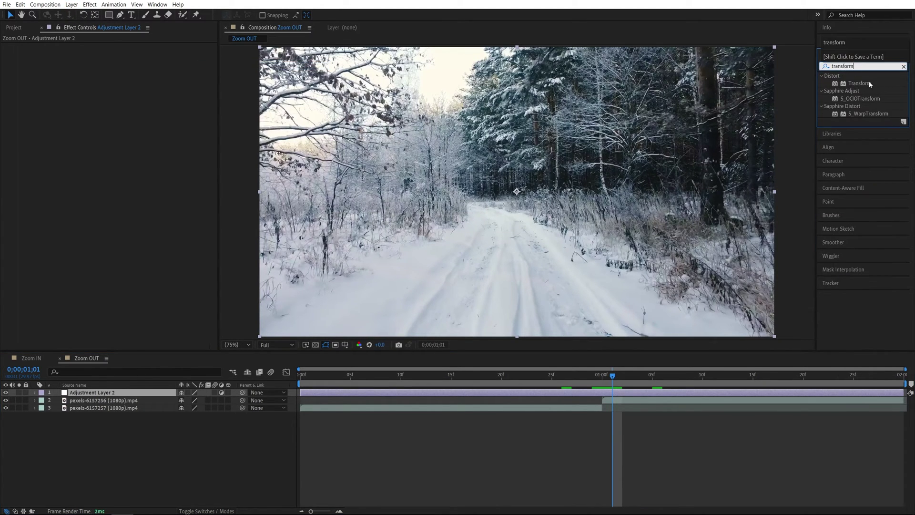
left_click_drag(871, 85, 604, 396)
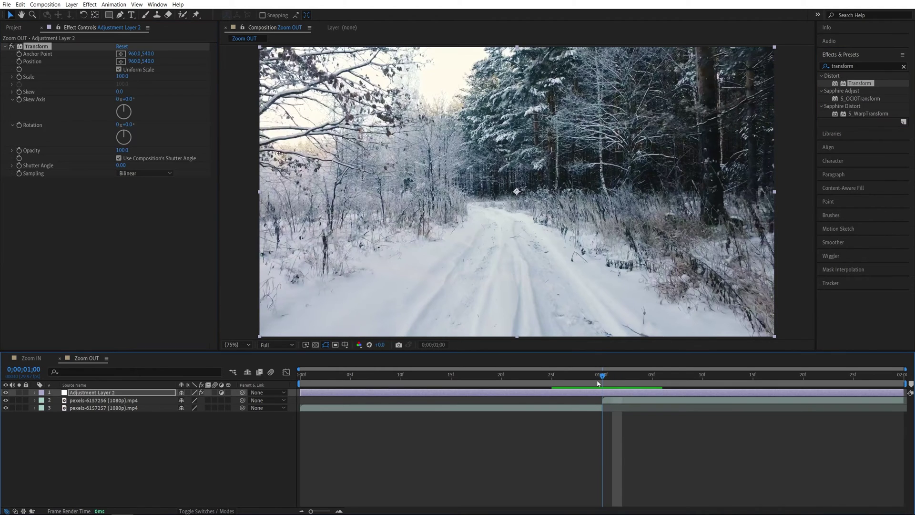
- Animate the Transform Scale with a keyframe of 100 at 0;00;00;25 and a keyframe of 25 at 0;00;01;00
key("Page_Up")
key("Page_Up")
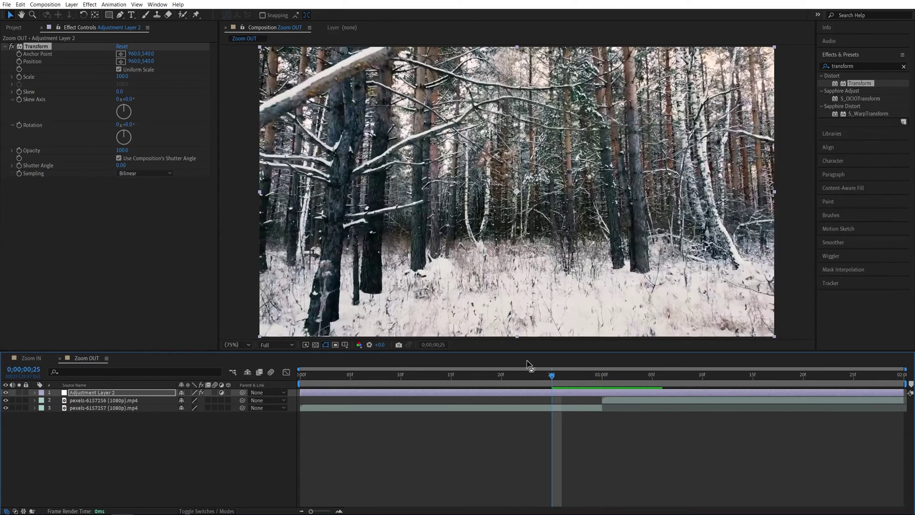
left_click(19, 77)
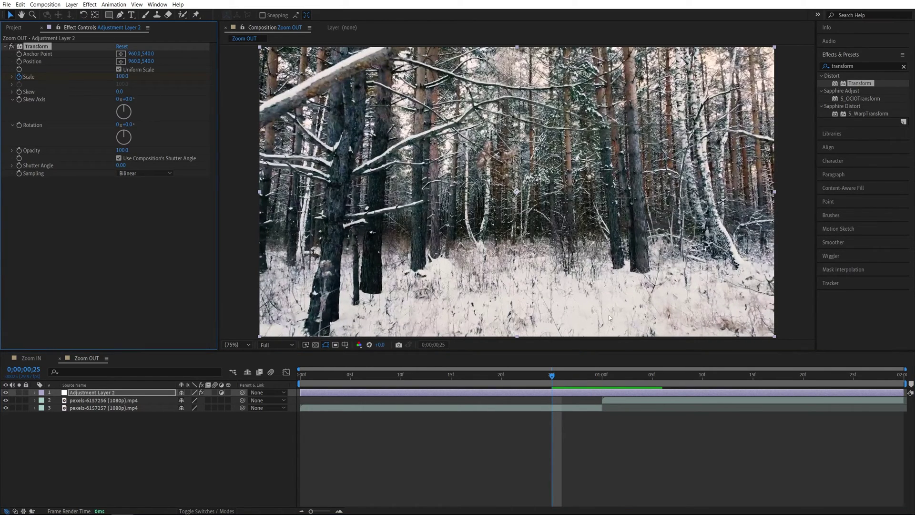
left_click_drag(552, 377, 602, 377)
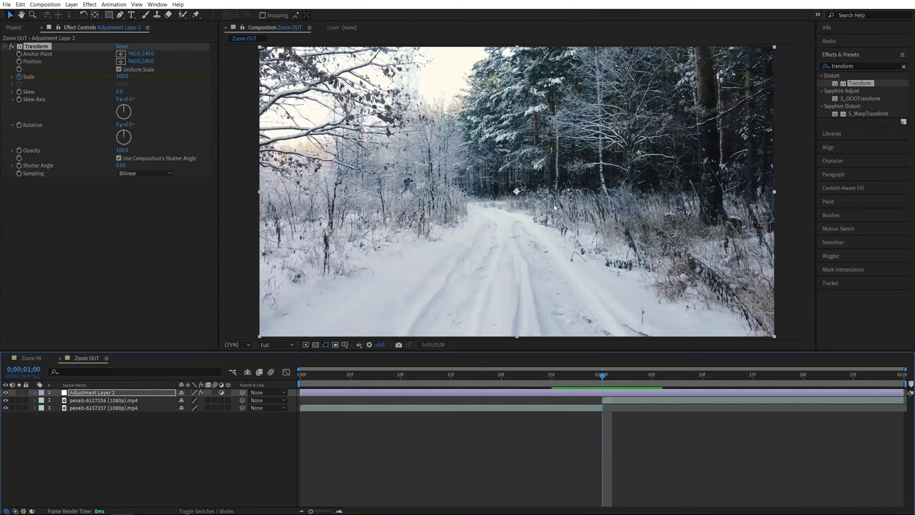
left_click(122, 77)
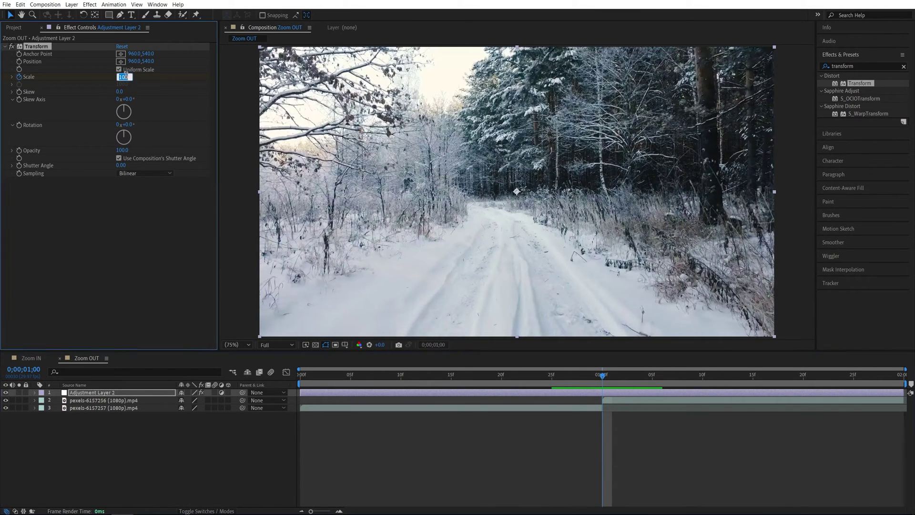
type("25")
key("Return")
- Trim the adjustment layer to span its two Scale keyframes, and duplicate it so the copy starts at 0;00;01;00
key("u")
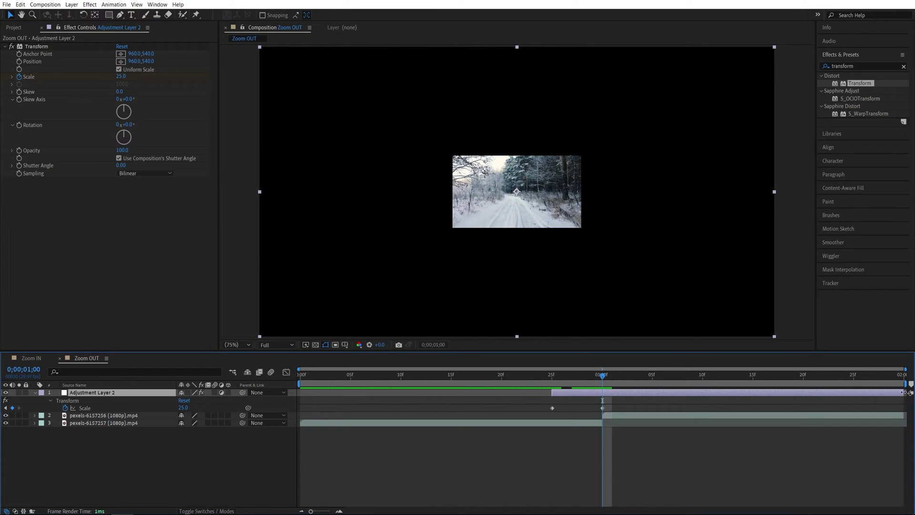
left_click_drag(904, 392, 603, 392)
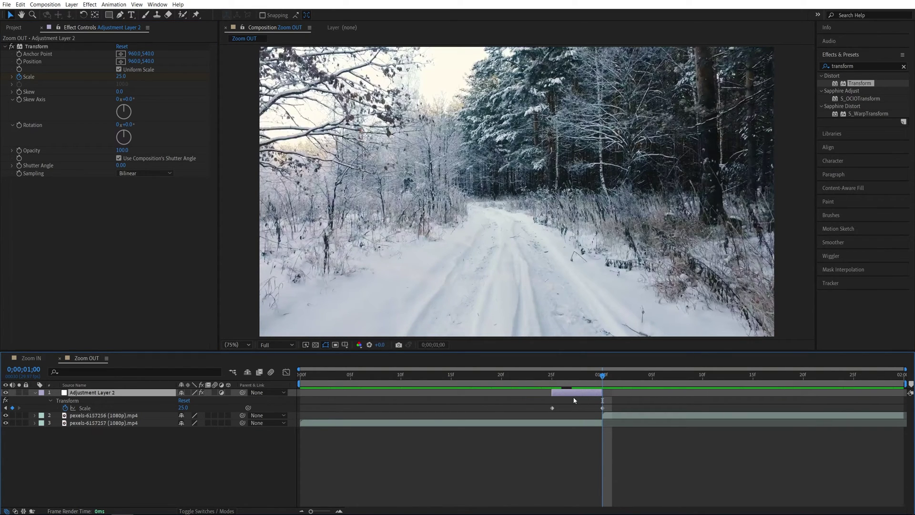
key("ctrl+d")
left_click_drag(559, 395, 614, 396)
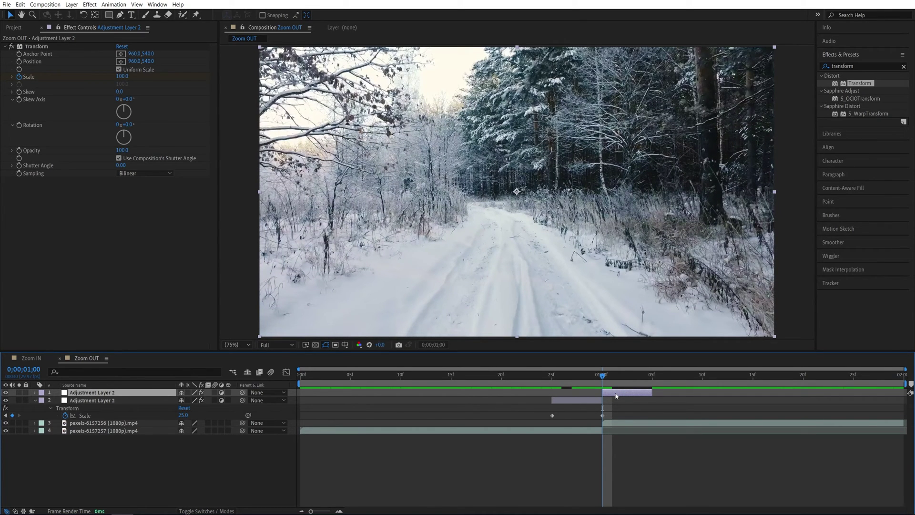
- Reveal the duplicated adjustment layer's keyframes and set its first Scale keyframe at 0;00;01;00 to 300
key("u")
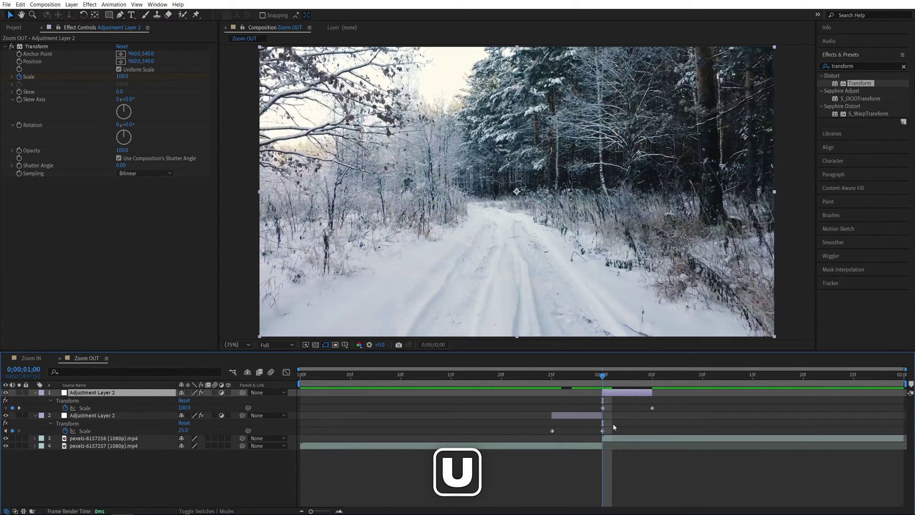
left_click(615, 413)
left_click(618, 394)
left_click(613, 414)
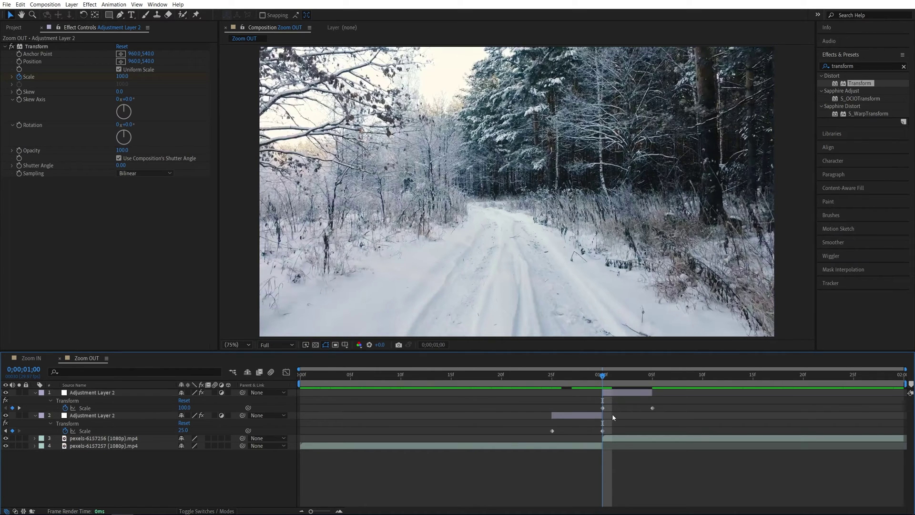
left_click(184, 407)
type("300")
key("Return")
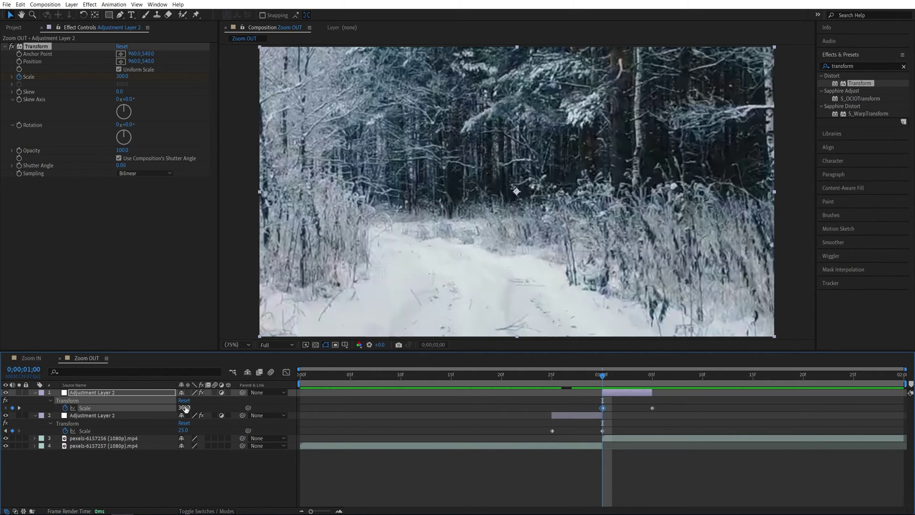
- Set the Zoom OUT duplicate's last Scale keyframe at 0;00;01;05 to 100
left_click_drag(602, 377, 652, 376)
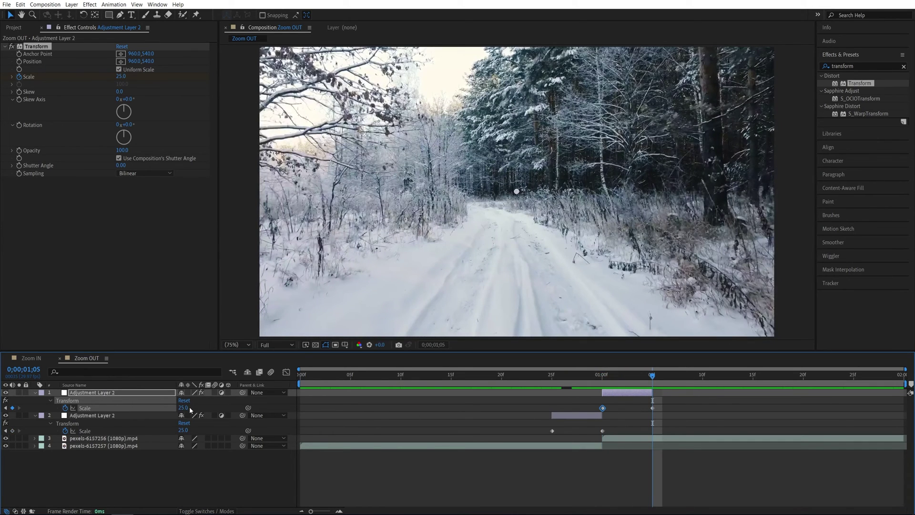
left_click(185, 408)
type("100")
key("Return")
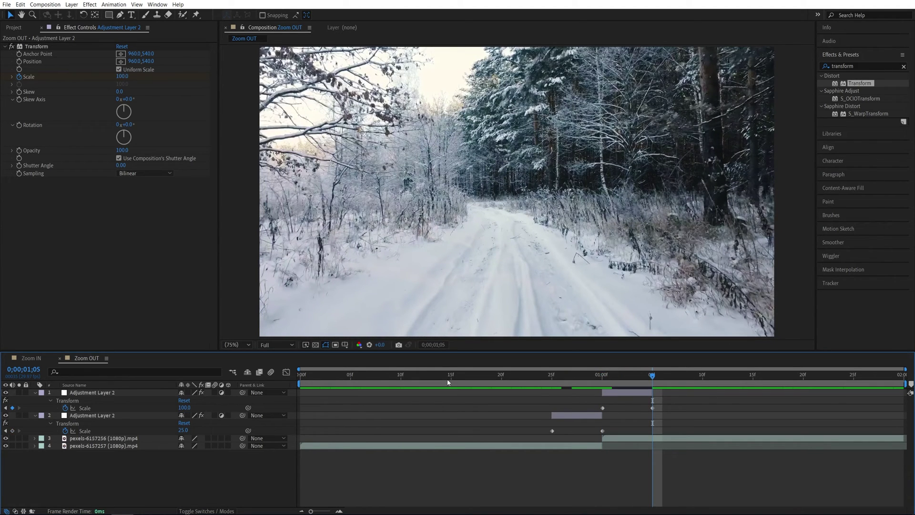
- Turn off the composition's shutter angle in the lower adjustment layer's Transform effect and set its Shutter Angle to 360
left_click(633, 376)
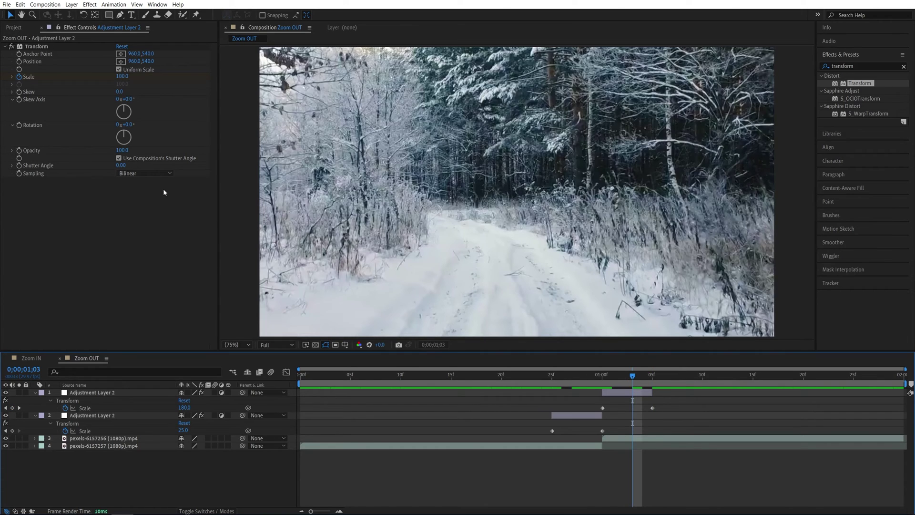
left_click(573, 377)
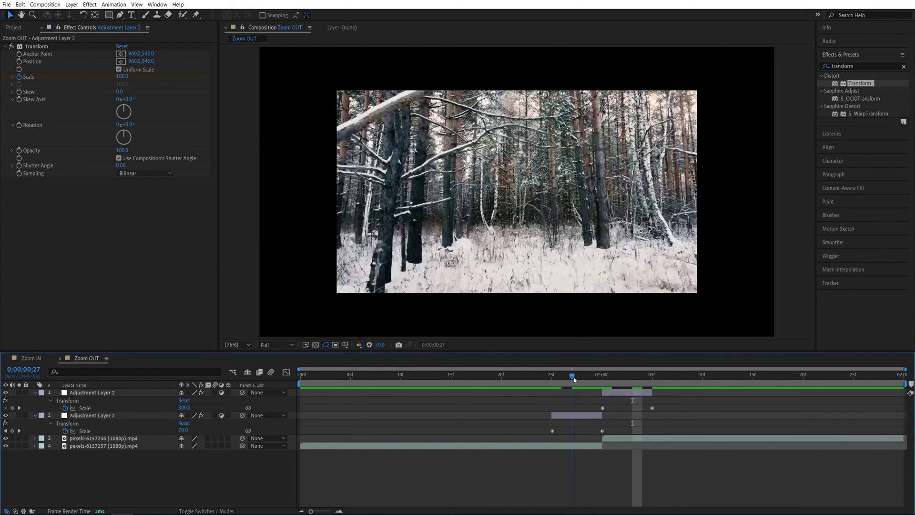
left_click(119, 158)
left_click(121, 165)
type("360")
key("Return")
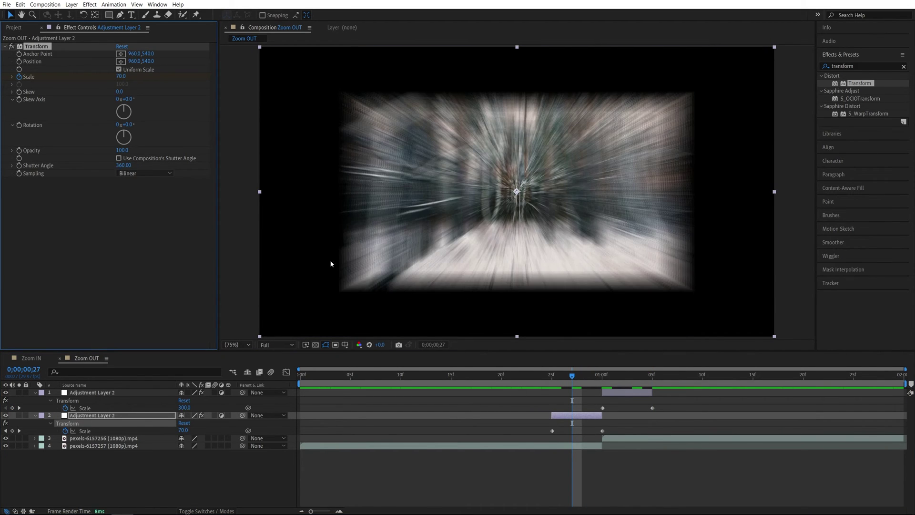
- Give the upper adjustment layer's Transform effect its own Shutter Angle of 360 instead of the composition's
left_click(622, 375)
left_click(623, 393)
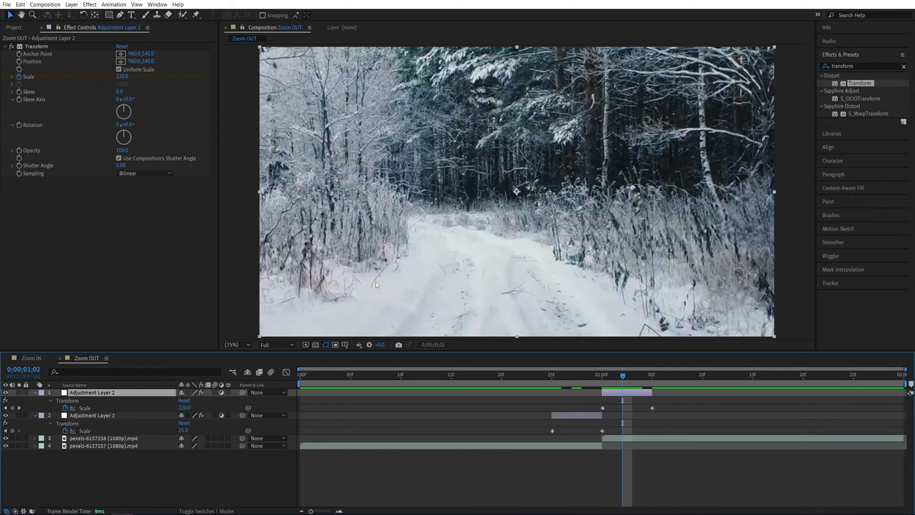
left_click(120, 159)
left_click(121, 166)
type("360")
key("Return")
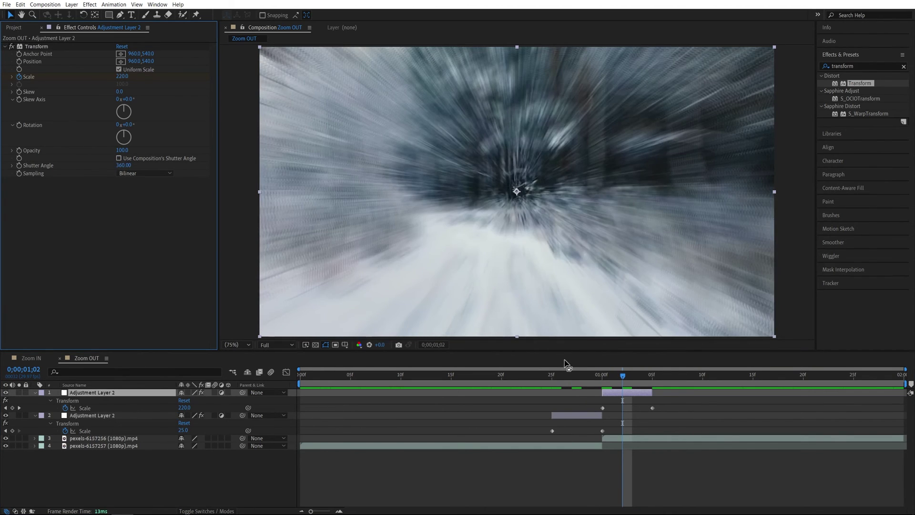
- Apply Easy Ease to all four Scale keyframes in Zoom OUT and show their speed curves in the Graph Editor
left_click_drag(685, 404, 544, 432)
key("F9")
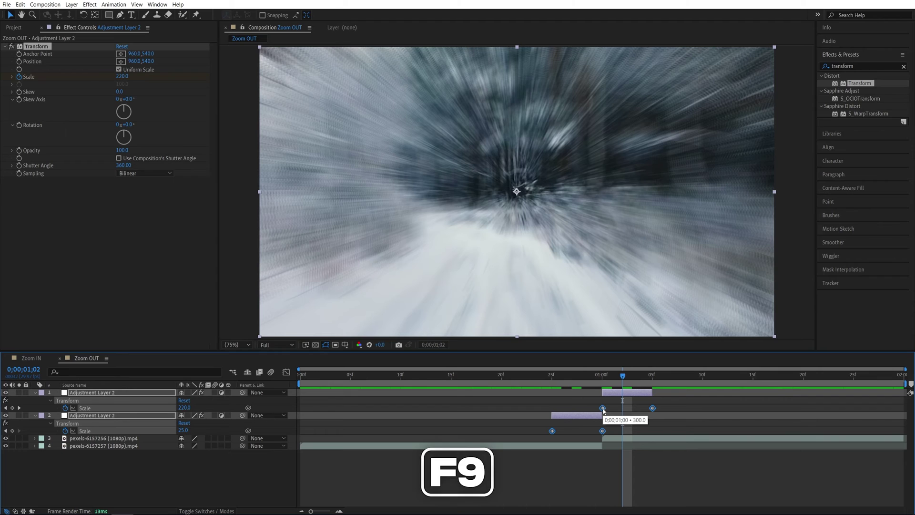
left_click(286, 373)
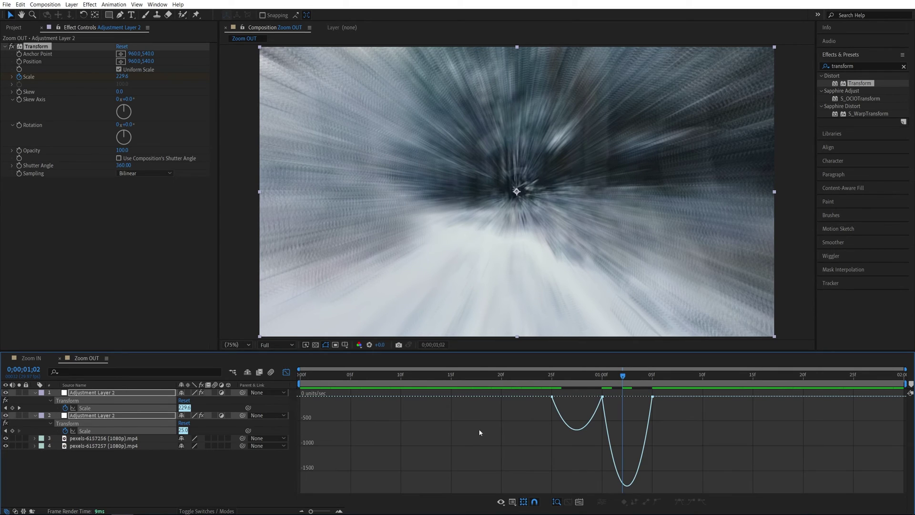
- Reshape both layers' Scale speed curves into a sharp peak at the cut between the clips, and close the Graph Editor
left_click(553, 397)
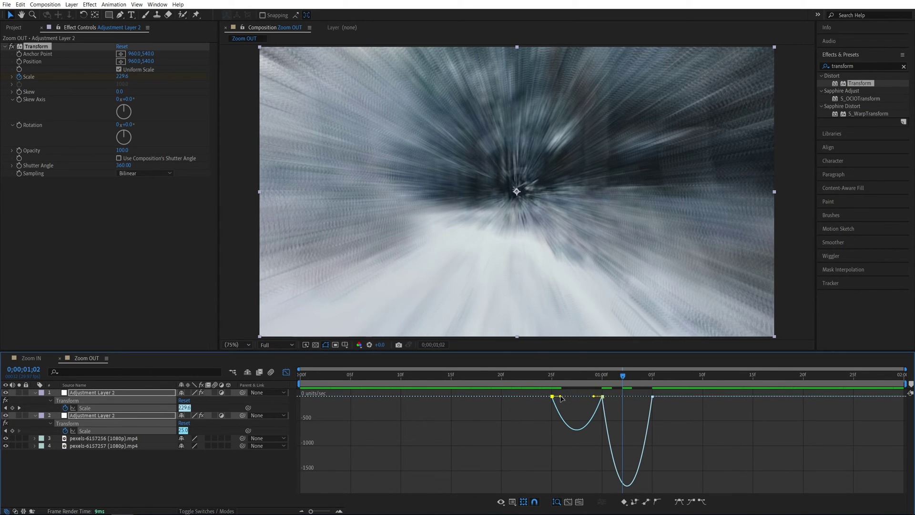
left_click_drag(560, 396, 600, 401)
left_click(608, 402)
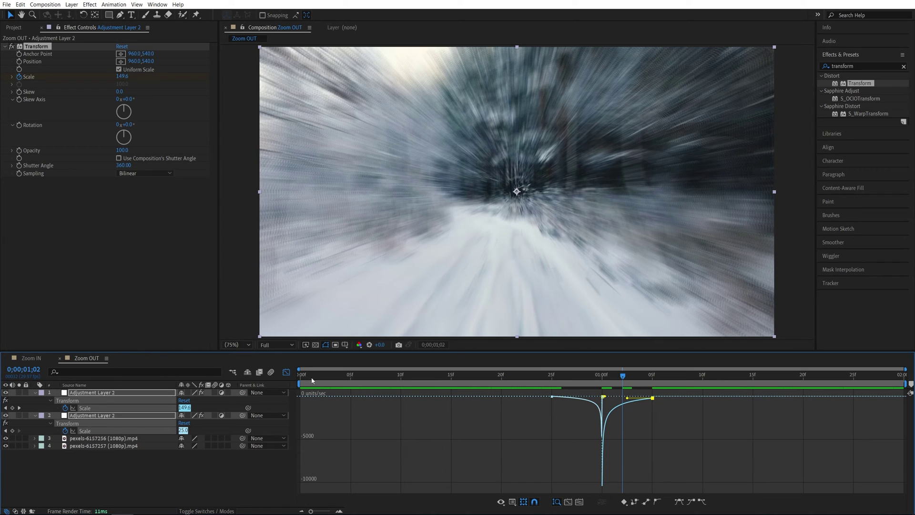
left_click(287, 372)
- At 0;00;00;29, apply the Motion Tile effect to the lower adjustment layer and place it above Transform
left_click_drag(623, 376, 598, 372)
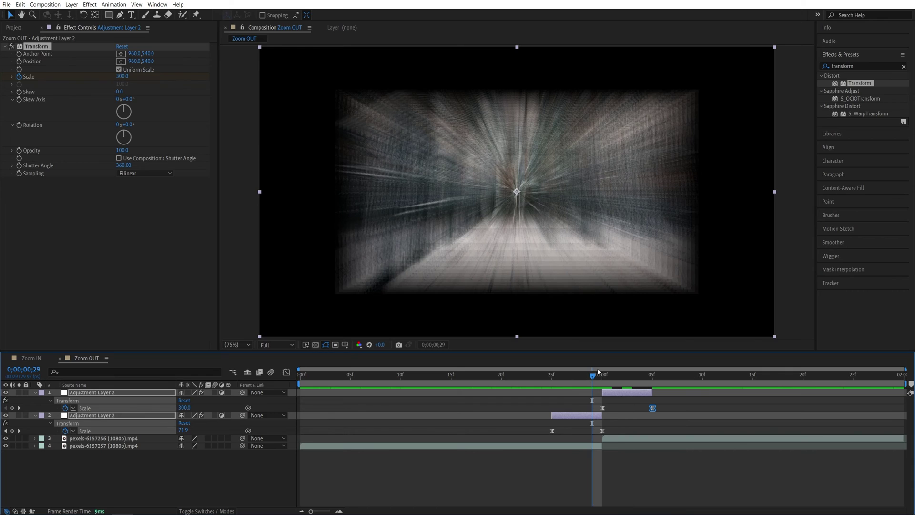
left_click_drag(859, 68, 816, 69)
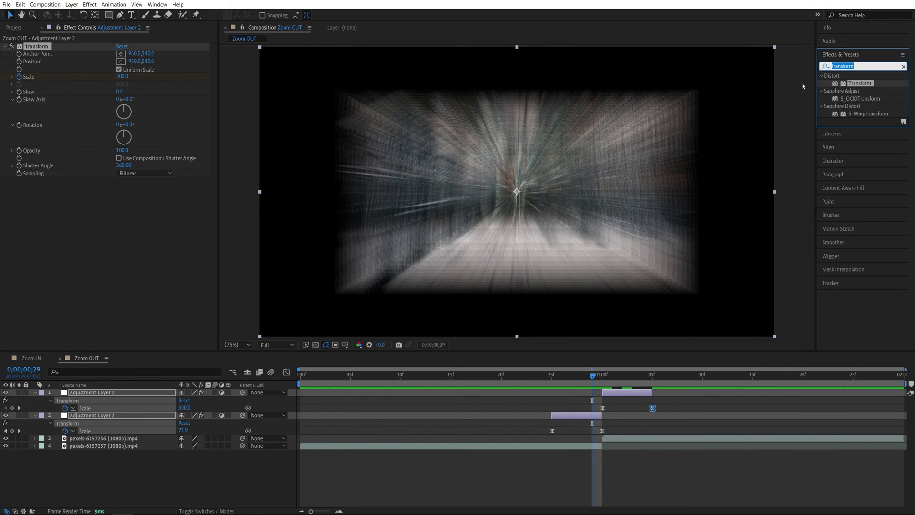
type("motion tile")
left_click(577, 417)
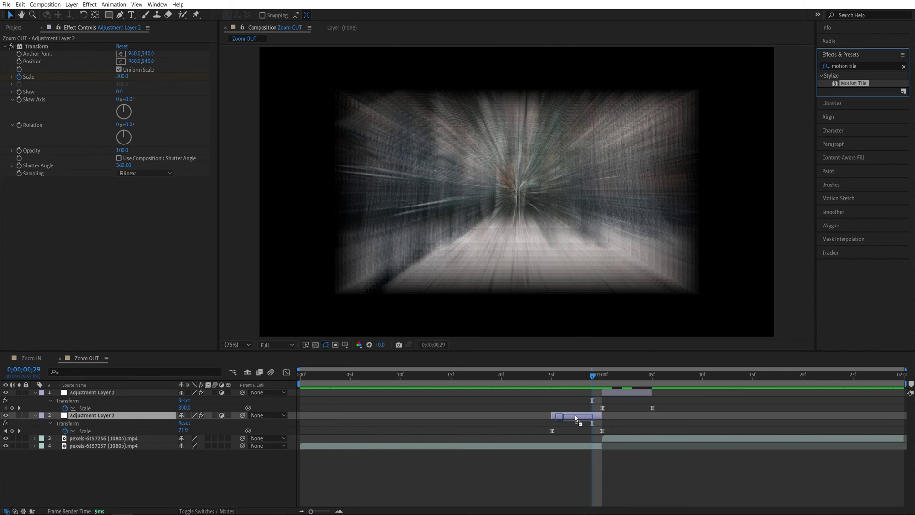
mouse_move(576, 418)
left_mouse_down()
mouse_move(307, 139)
mouse_move(563, 353)
mouse_move(554, 362)
mouse_move(575, 417)
left_mouse_up()
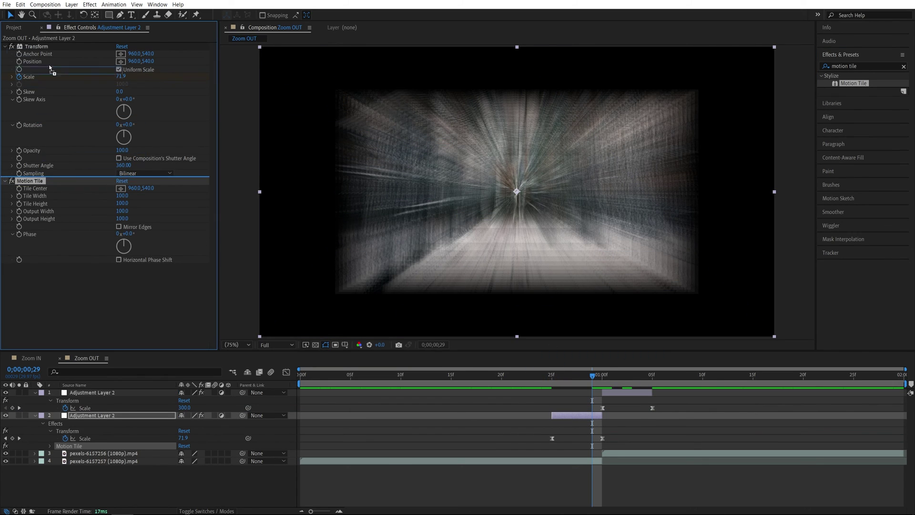
left_click_drag(36, 46, 39, 46)
- Set Motion Tile's Output Width to 400 and Output Height to 350, and enable Mirror Edges
left_click(122, 77)
type("400")
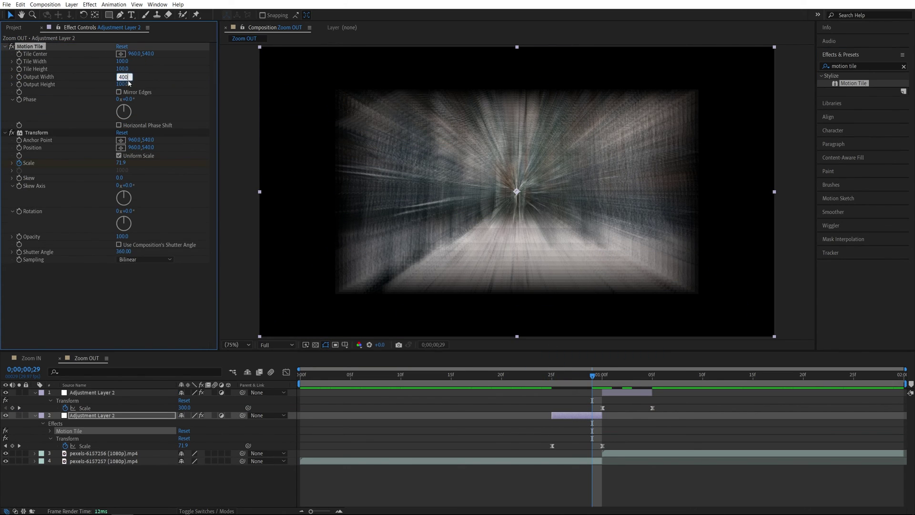
key("Return")
left_click(122, 84)
type("350")
key("Return")
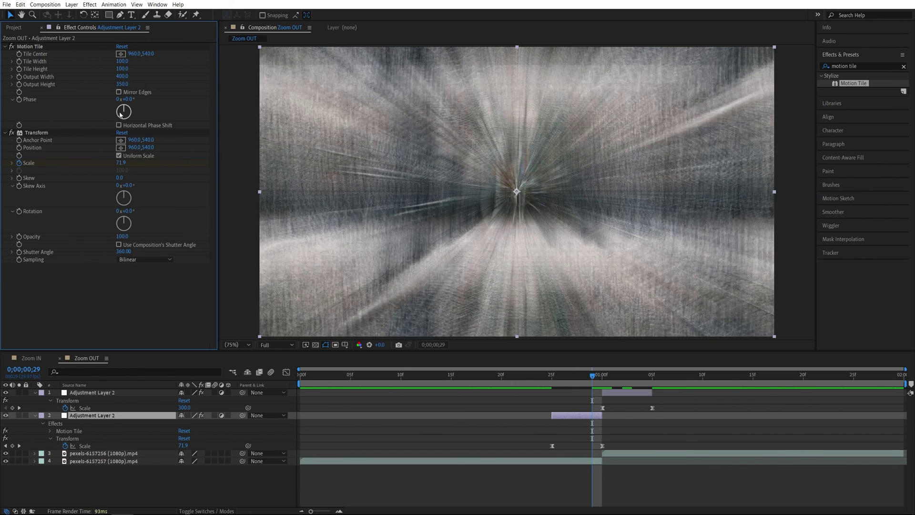
left_click(119, 92)
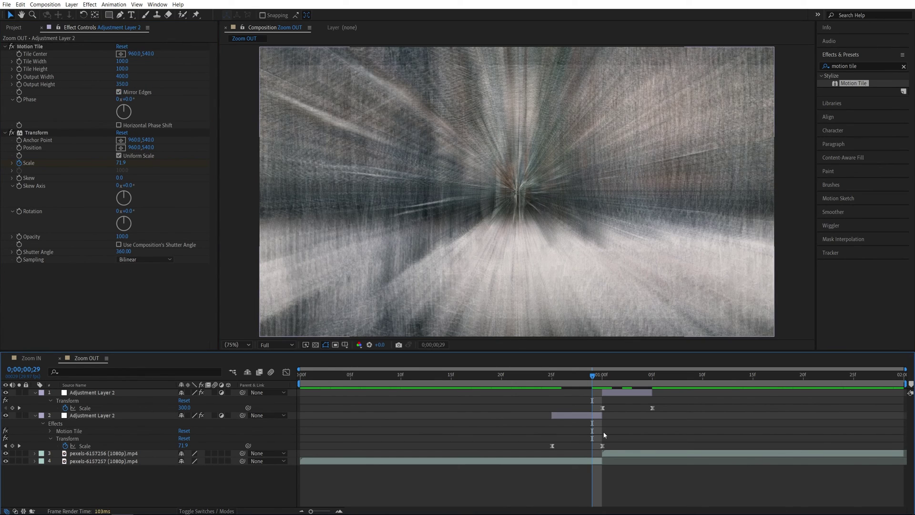
- Shift the lower layer's last Scale keyframe one frame past the cut and the upper layer's first to 0;00;00;29, and preview the transition
left_click_drag(603, 446, 613, 446)
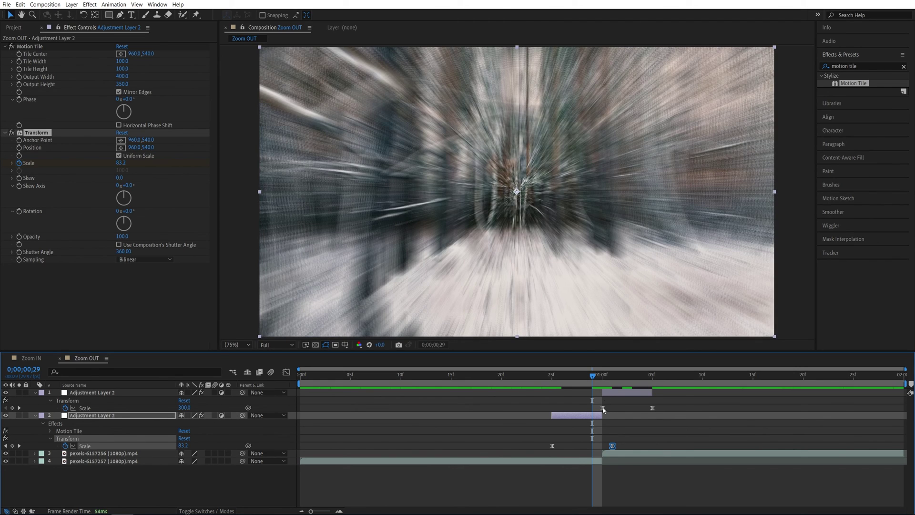
left_click_drag(603, 409, 461, 377)
left_click(472, 378)
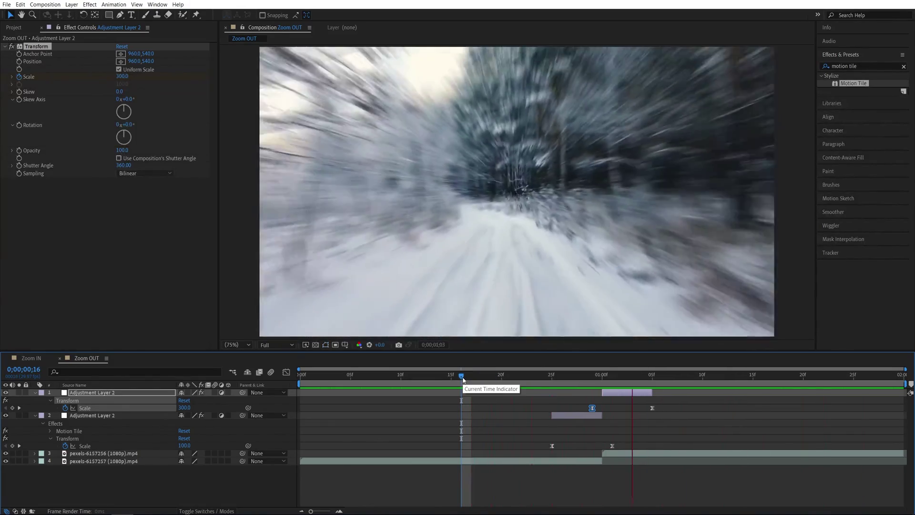